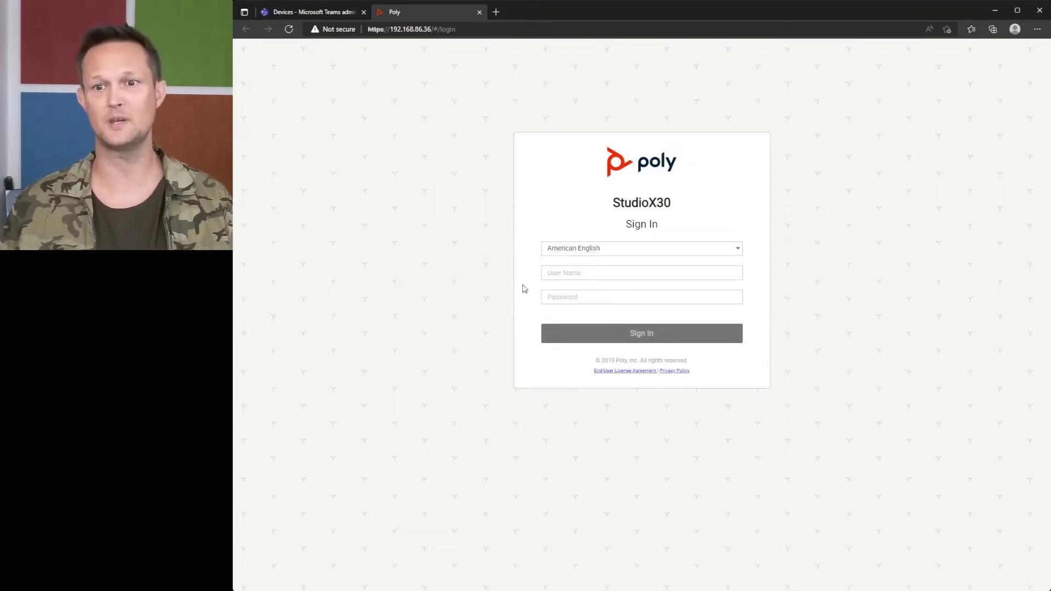
- Sign in to the StudioX30 web interface as admin and dismiss the last-login notice
{"action": "left_click", "coordinate": [553, 275]}
{"action": "type", "text": "admin"}
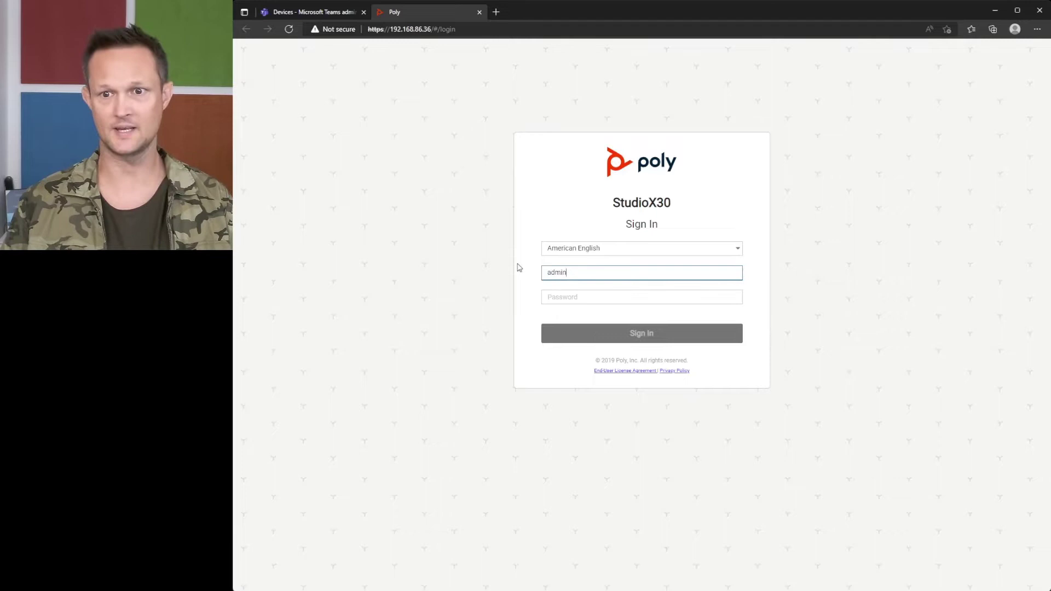
{"action": "key", "text": "Tab"}
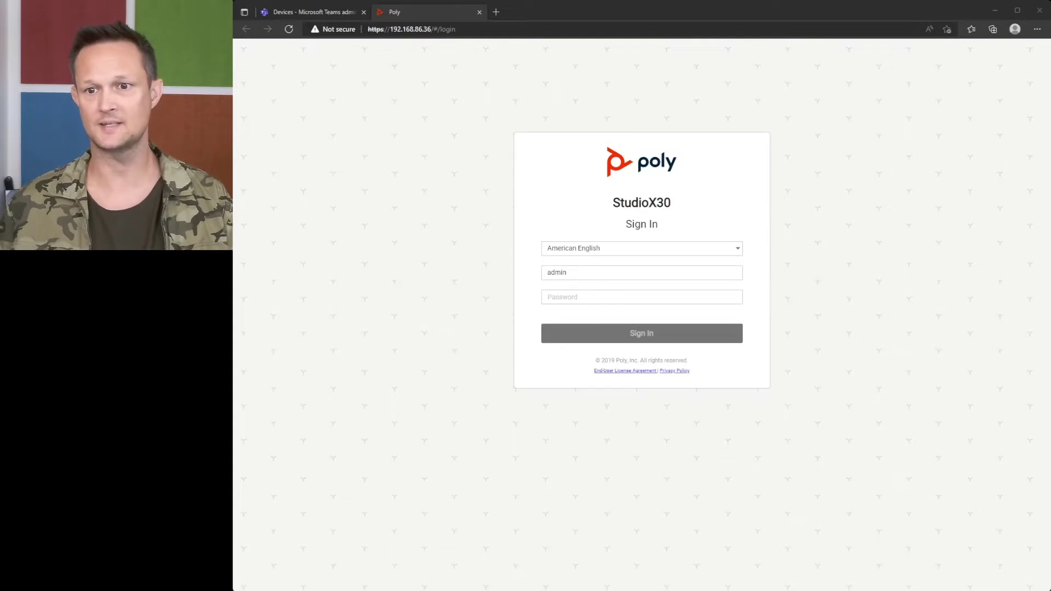
{"action": "left_click", "coordinate": [626, 298]}
{"action": "type", "text": "******"}
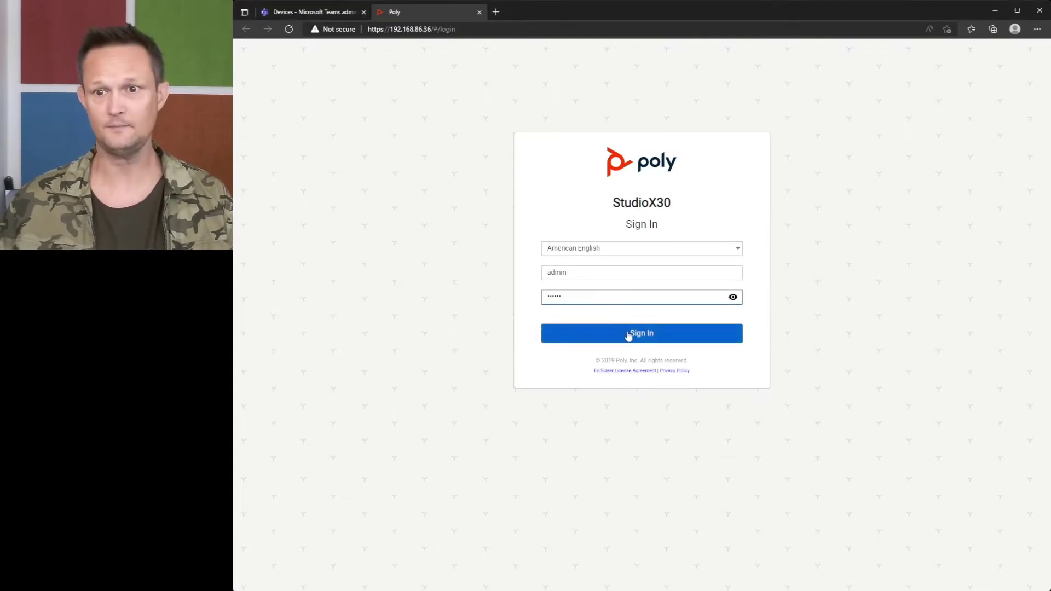
{"action": "left_click", "coordinate": [628, 333]}
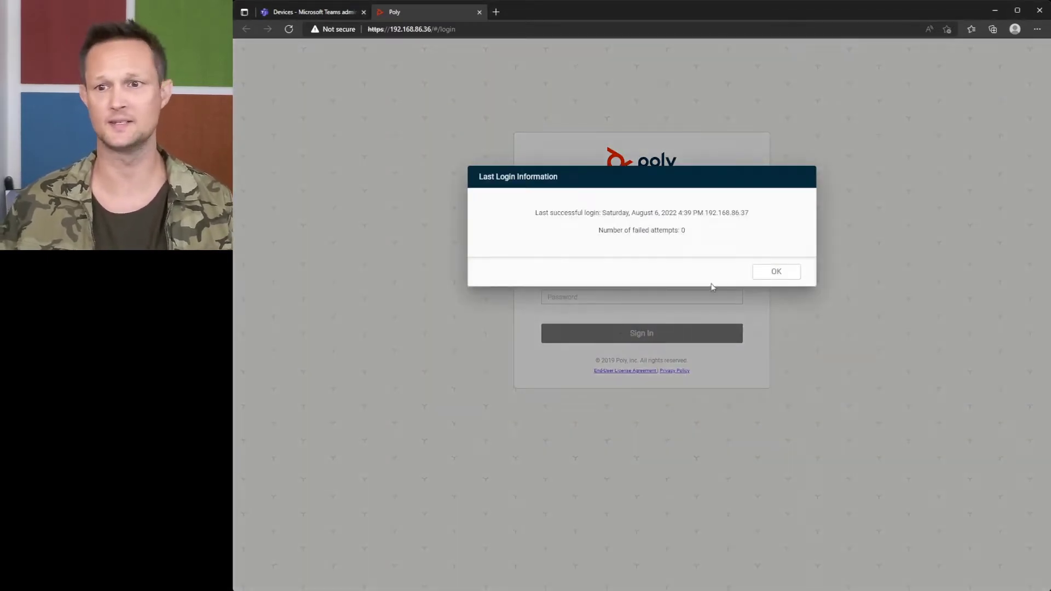
{"action": "left_click", "coordinate": [757, 273]}
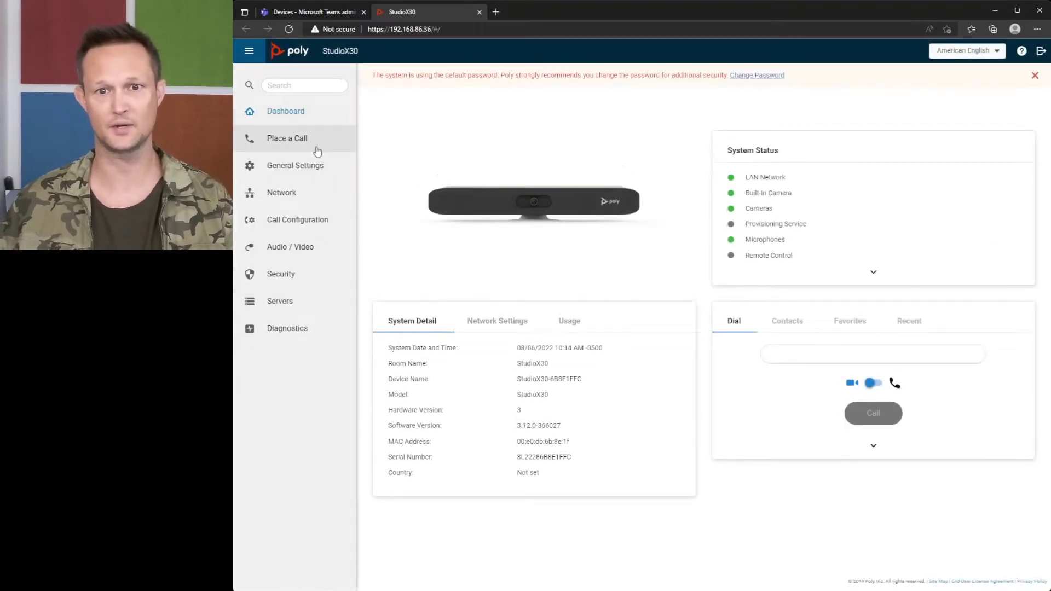
- Set the General Settings provider to Microsoft Teams, save it, and confirm the restart
{"action": "left_click", "coordinate": [298, 165]}
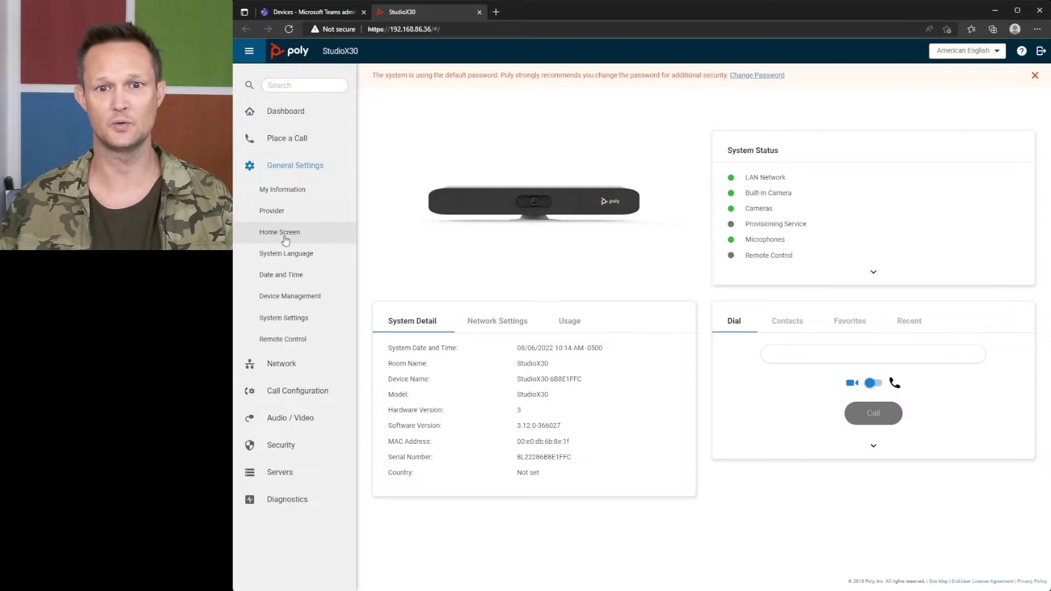
{"action": "left_click", "coordinate": [289, 209]}
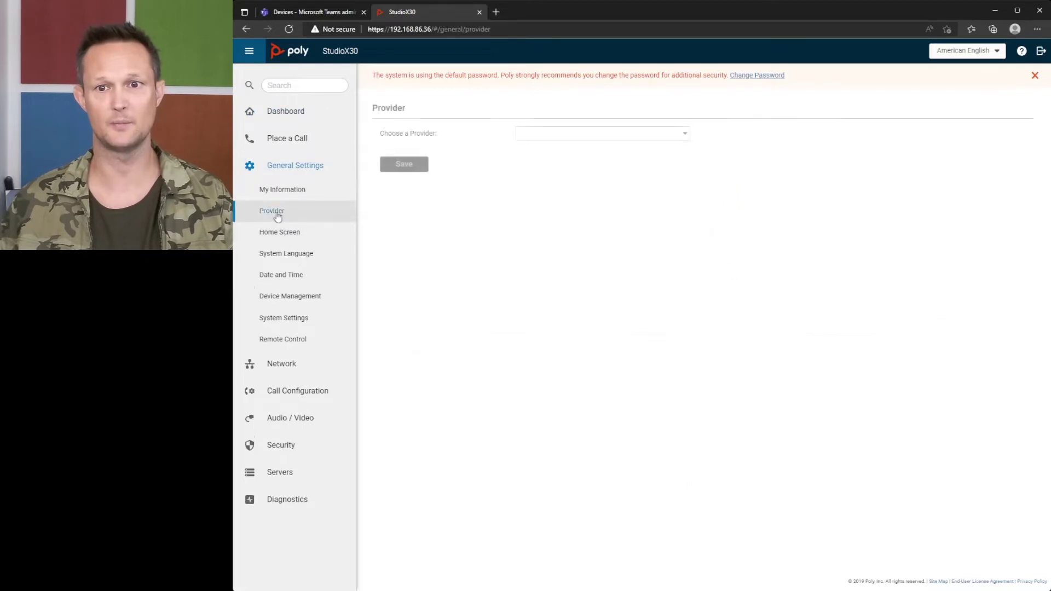
{"action": "left_click", "coordinate": [556, 142]}
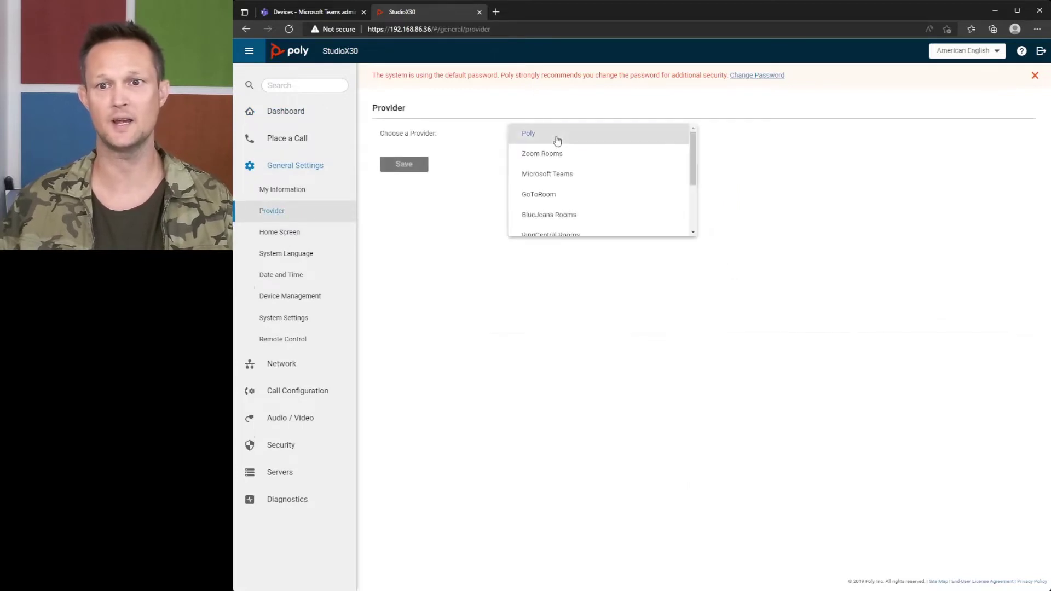
{"action": "left_click", "coordinate": [564, 178]}
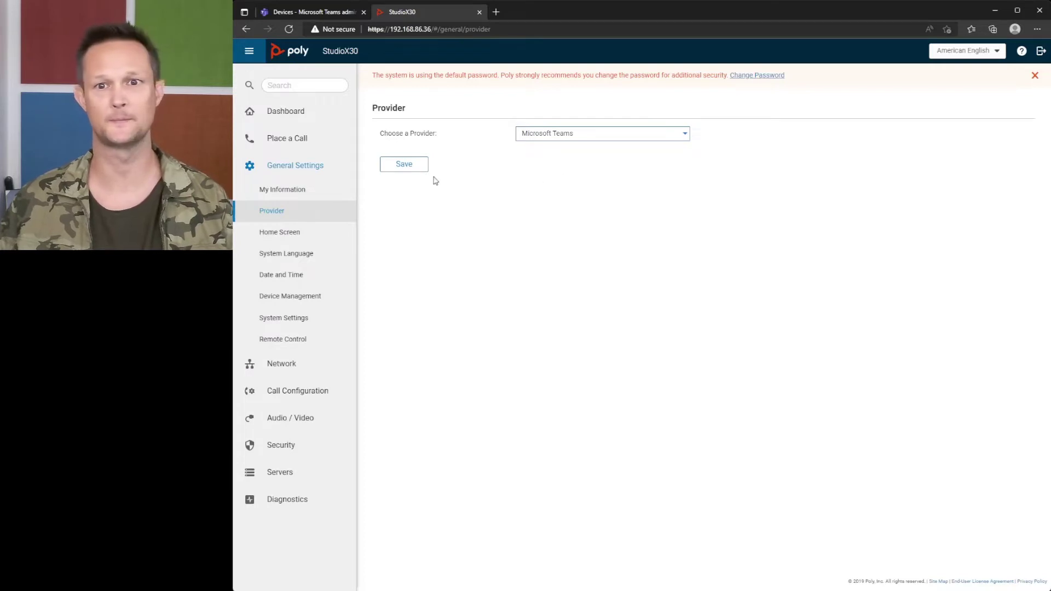
{"action": "left_click", "coordinate": [406, 167]}
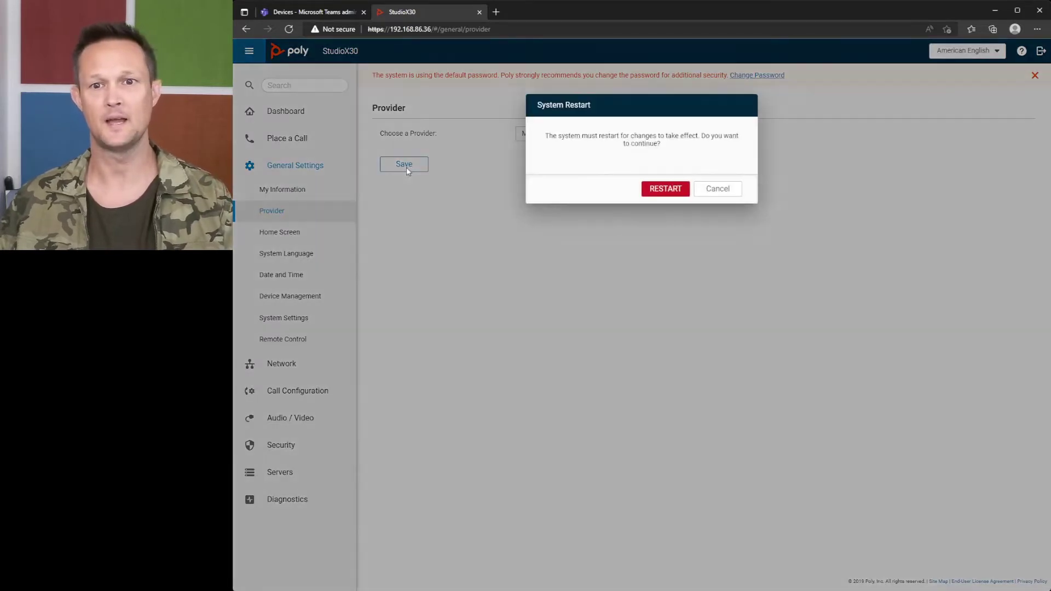
{"action": "left_click", "coordinate": [665, 188]}
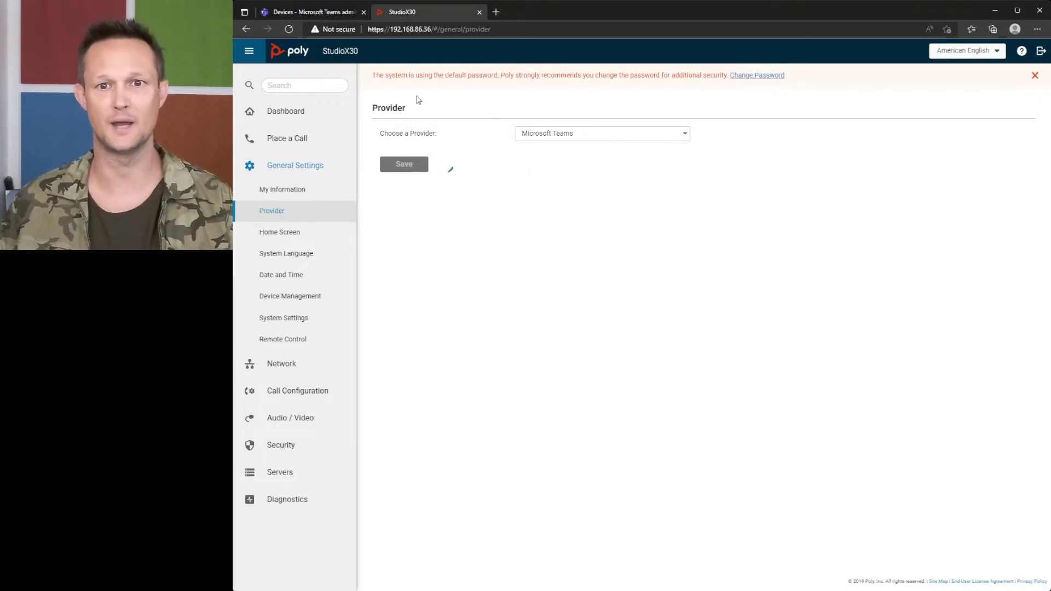
- In the admin center, open Provision devices from the Teams Rooms on Android actions
{"action": "left_click", "coordinate": [331, 14]}
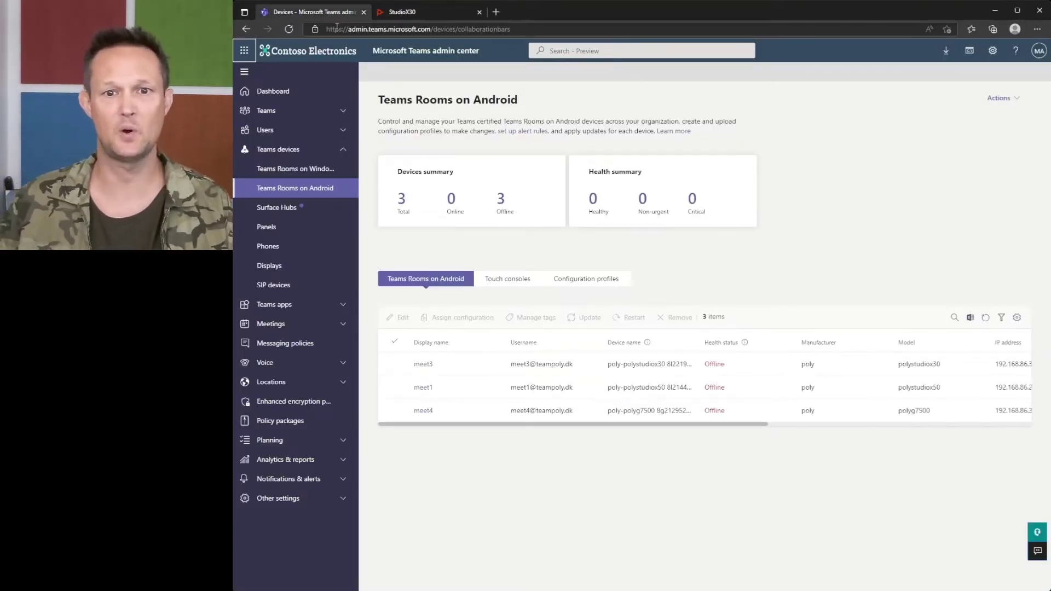
{"action": "left_click", "coordinate": [314, 195]}
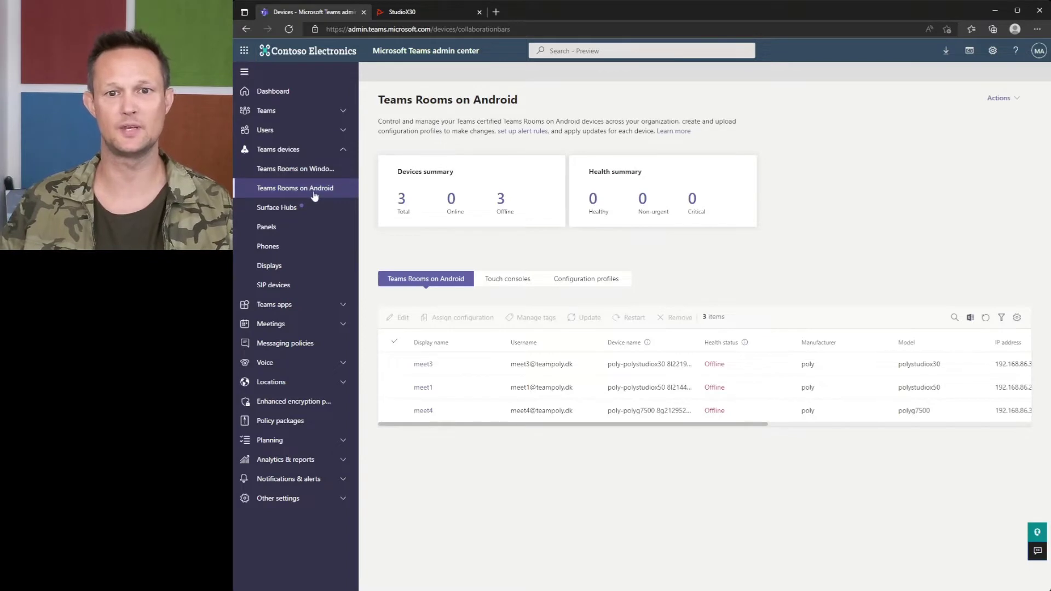
{"action": "left_click", "coordinate": [999, 98]}
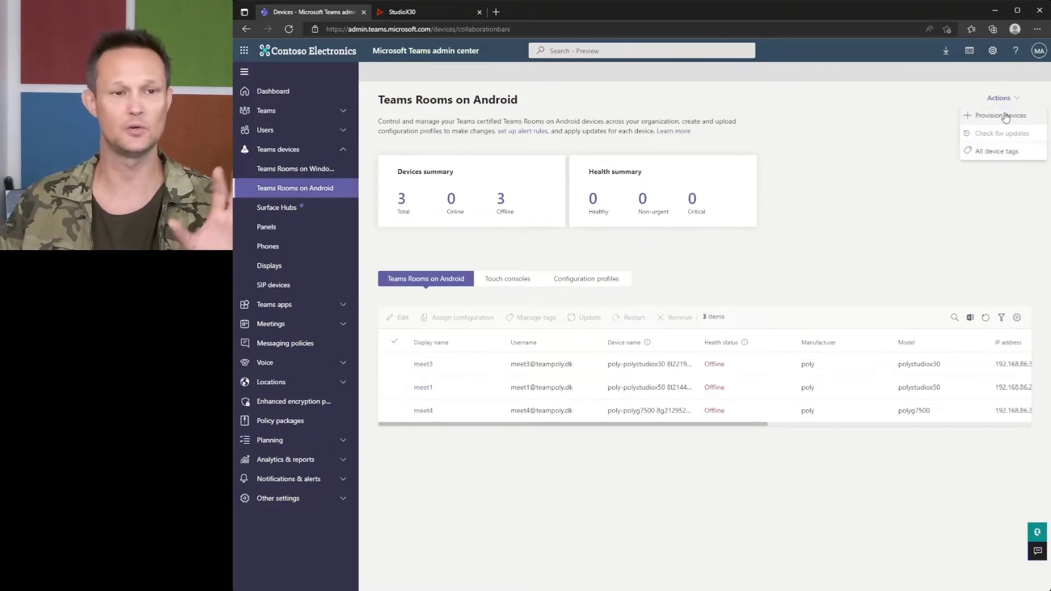
{"action": "left_click", "coordinate": [1003, 115]}
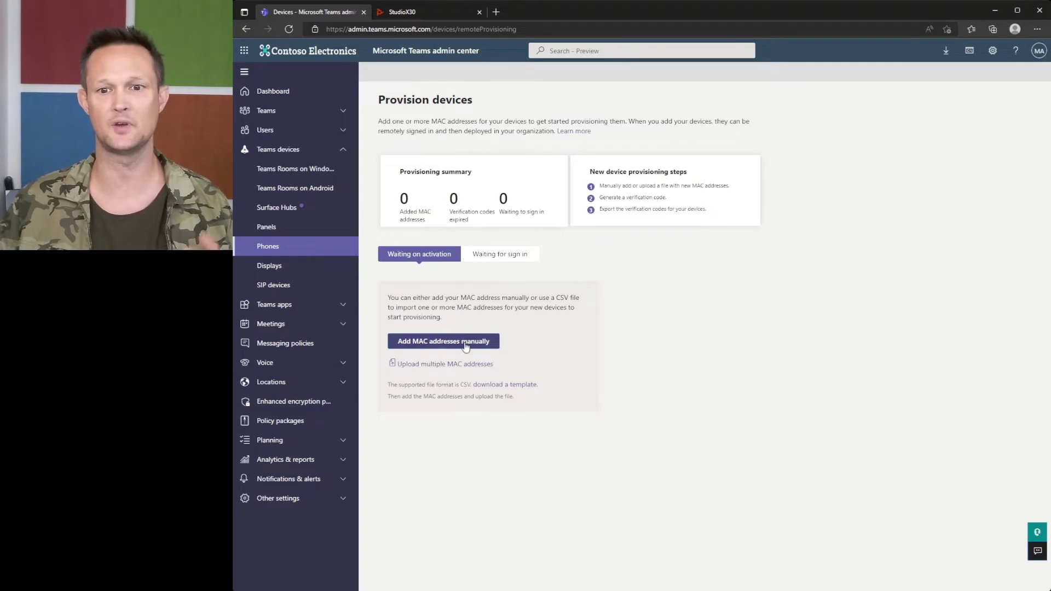
- Add MAC address 00-E0-DB-6B-8E-1F manually with location Copenhagen
{"action": "left_click", "coordinate": [466, 347]}
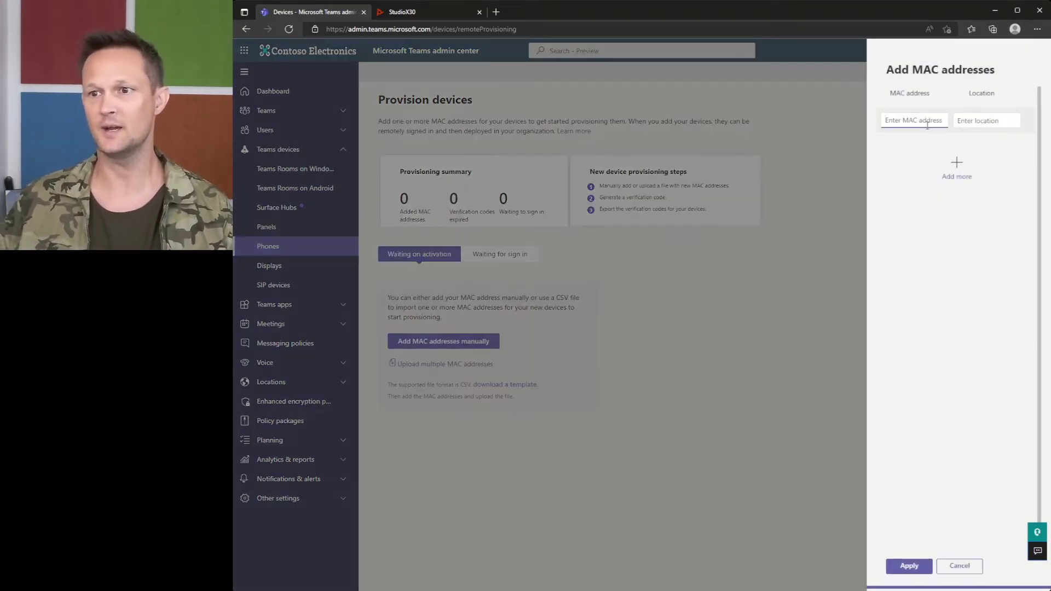
{"action": "left_click", "coordinate": [974, 120]}
{"action": "type", "text": "Copenhagen"}
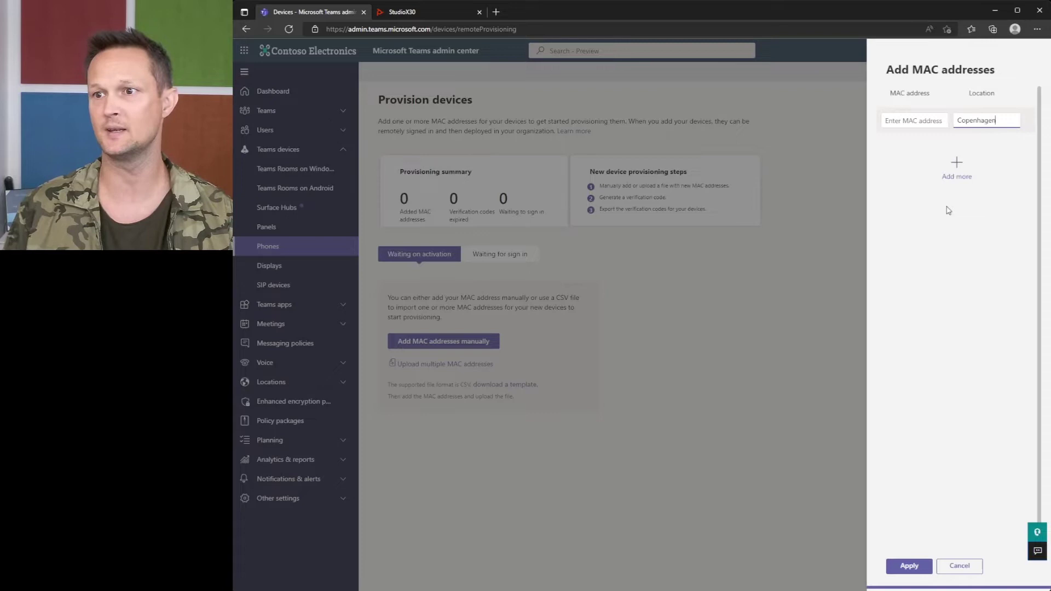
{"action": "left_click", "coordinate": [923, 119]}
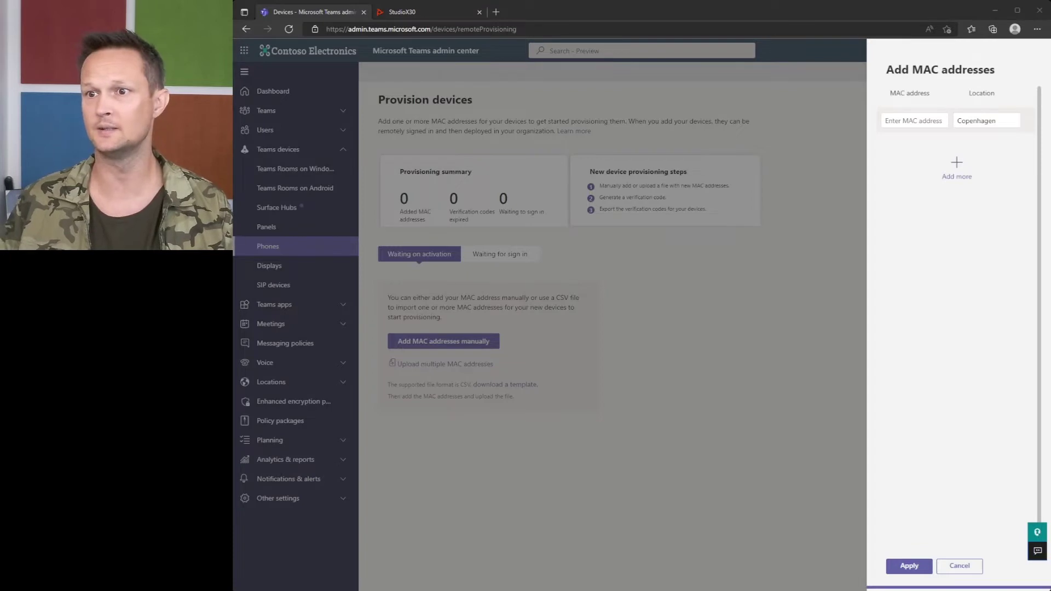
{"action": "left_click", "coordinate": [924, 118]}
{"action": "type", "text": "00-E0-DB-6B-8E-1F"}
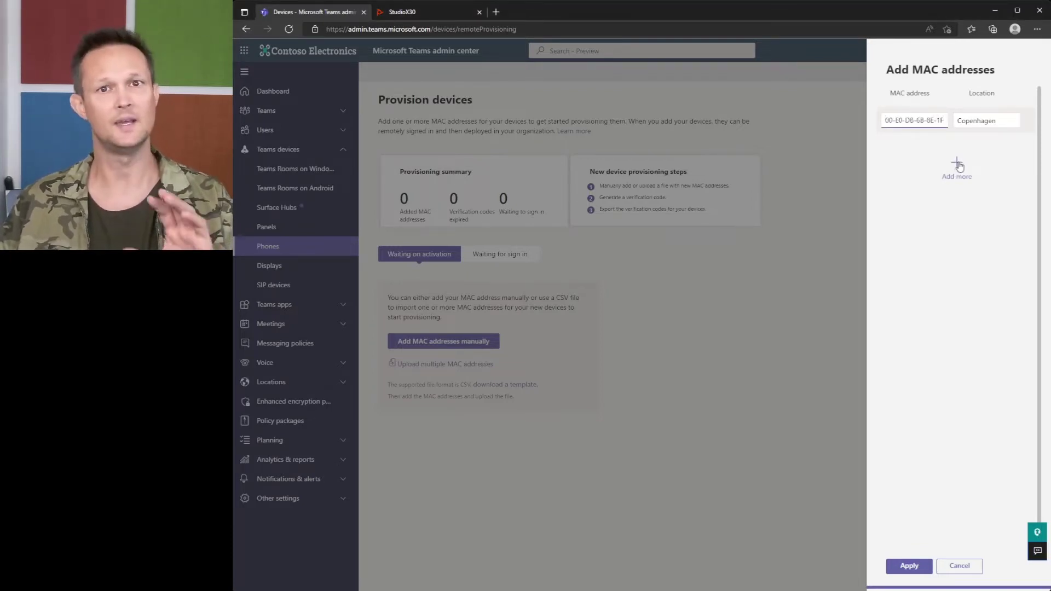
- Add a second row with the 00-E0-DB-6C-90 MAC and location Copenhagen
{"action": "left_click", "coordinate": [959, 165]}
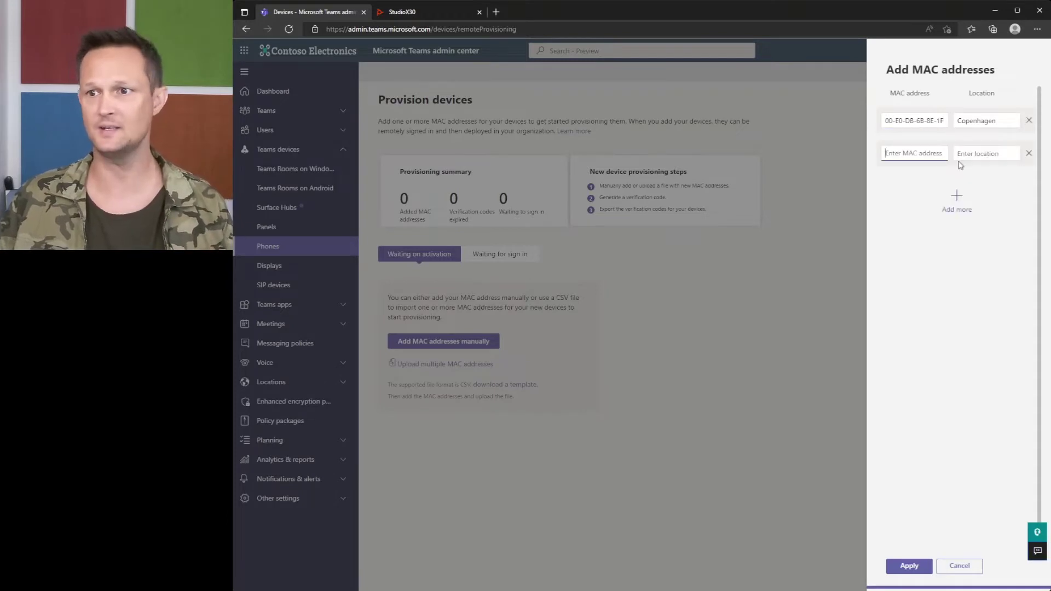
{"action": "key", "text": "alt+Tab"}
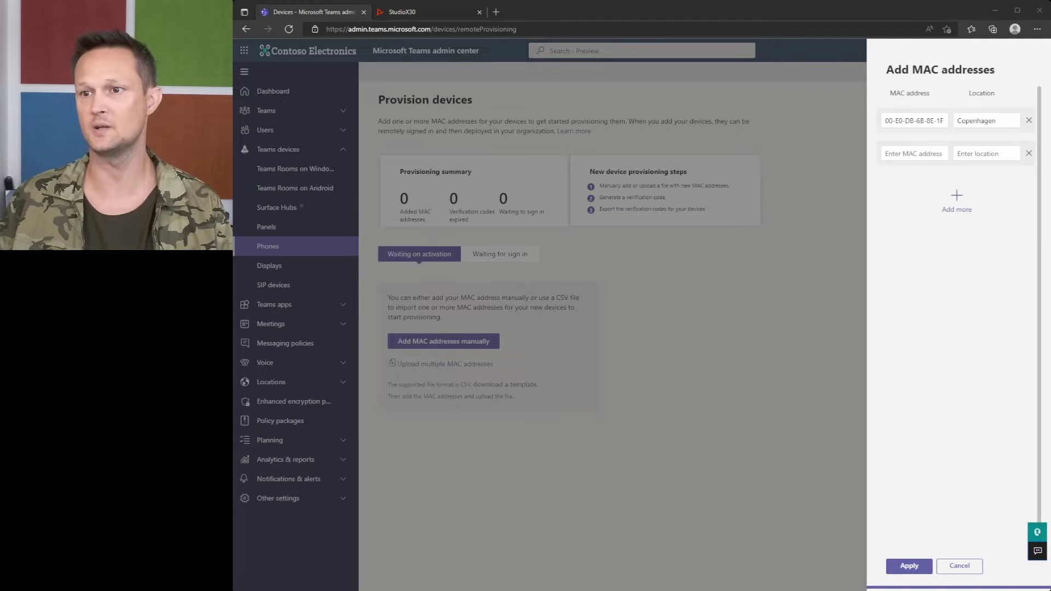
{"action": "left_click", "coordinate": [923, 154]}
{"action": "key", "text": "ctrl+v"}
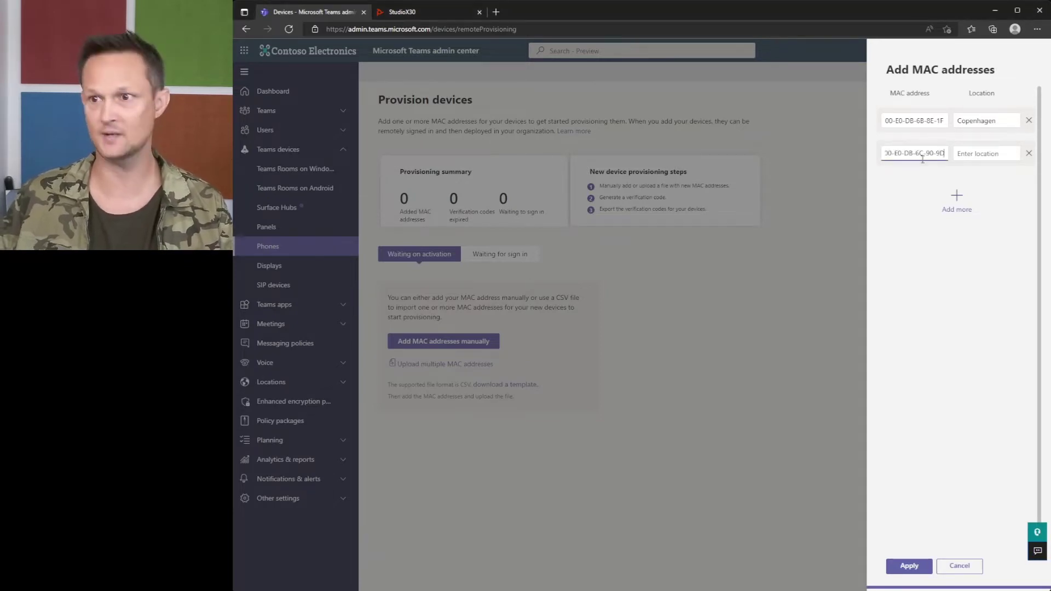
{"action": "key", "text": "Tab"}
{"action": "type", "text": "Cop"}
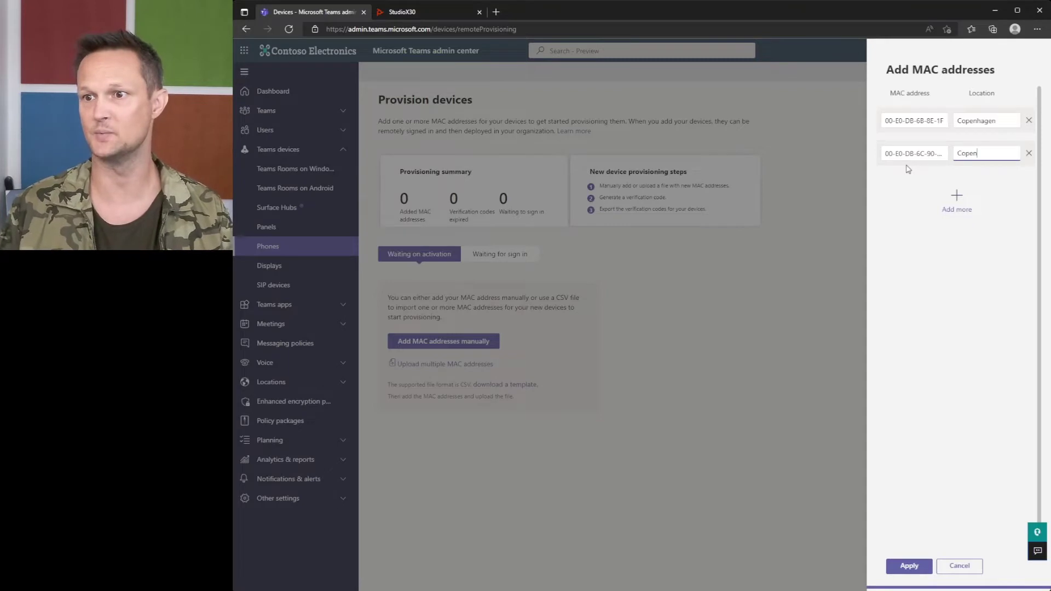
{"action": "type", "text": "en"}
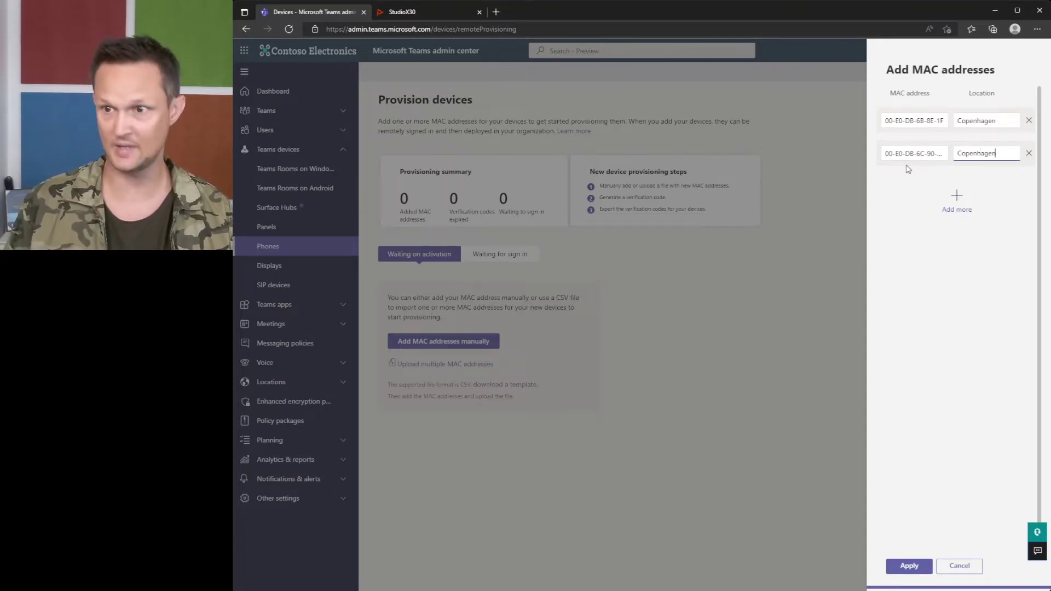
- Apply both Copenhagen MACs and generate verification code 254123 for them
{"action": "left_click", "coordinate": [909, 566]}
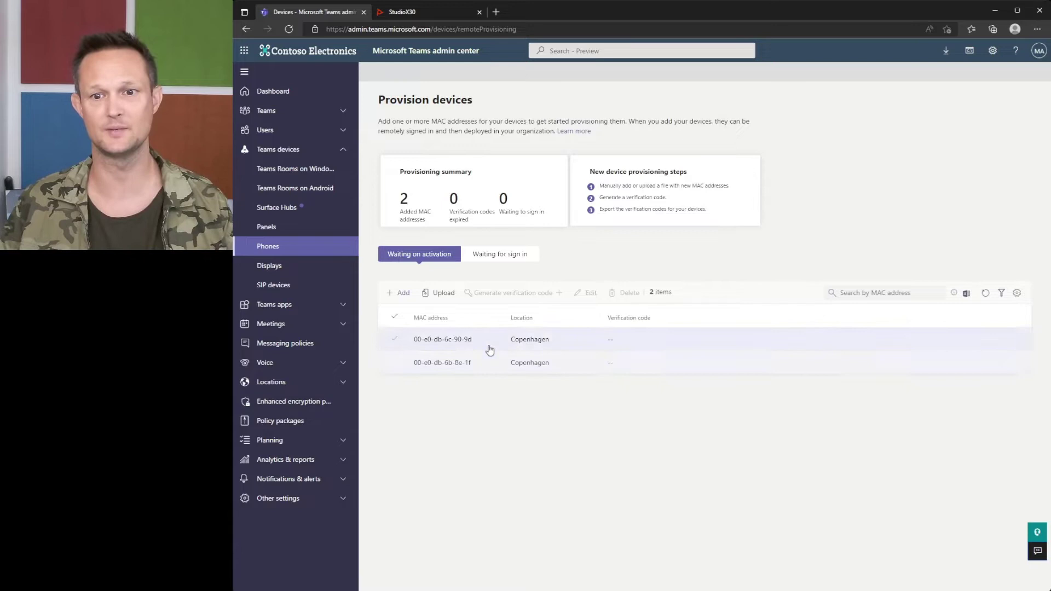
{"action": "left_click", "coordinate": [397, 318]}
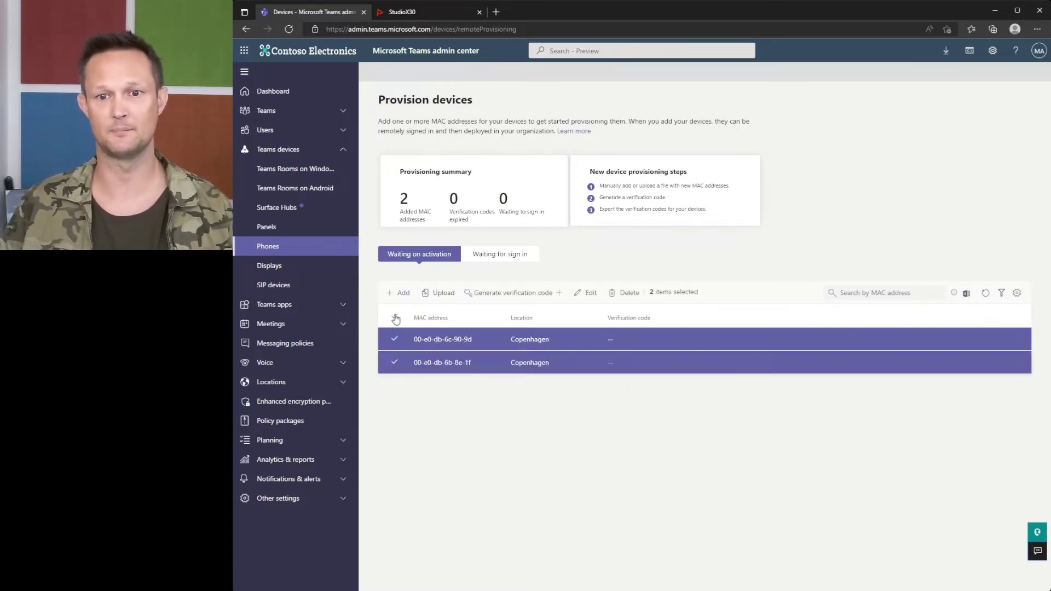
{"action": "left_click", "coordinate": [533, 296]}
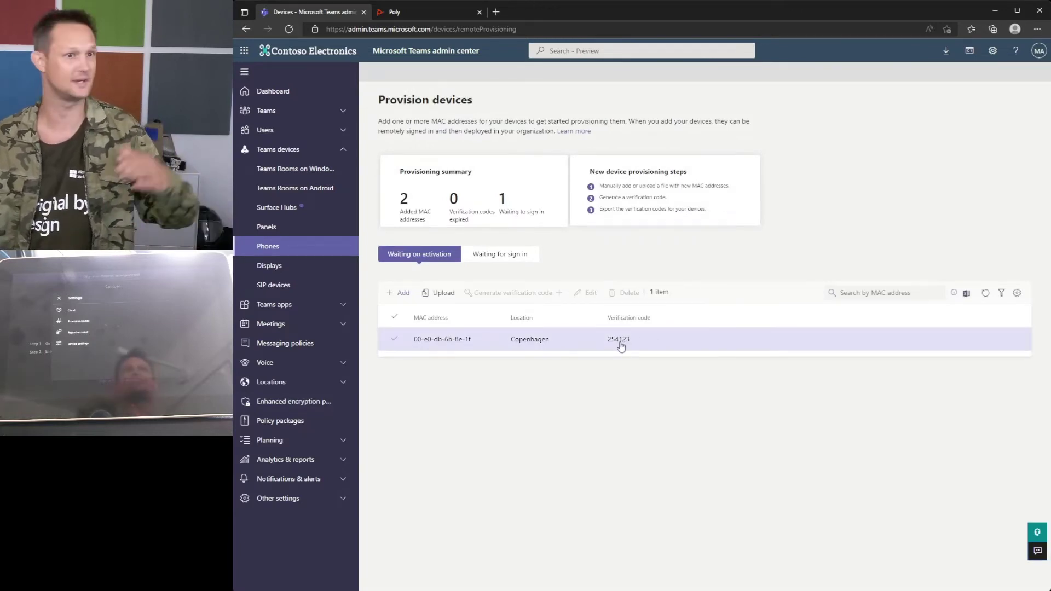
- Check the Waiting for sign in tab for the newly provisioned device
{"action": "left_click", "coordinate": [521, 256]}
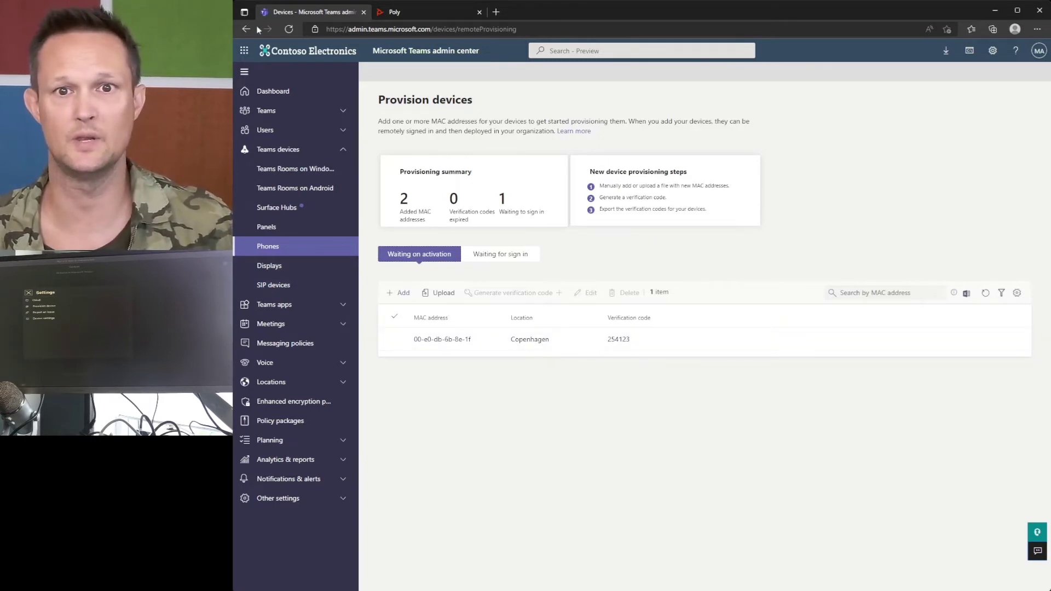
- Reload as admin and select 00-e0-db-6b-8e-1f under Waiting for sign in
{"action": "left_click", "coordinate": [289, 30]}
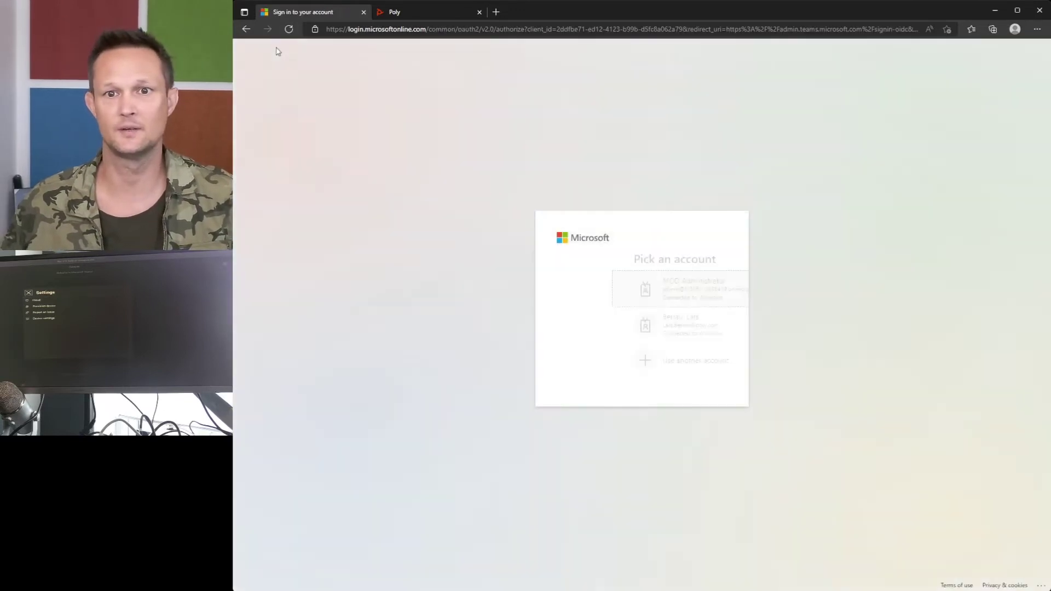
{"action": "left_click", "coordinate": [640, 302]}
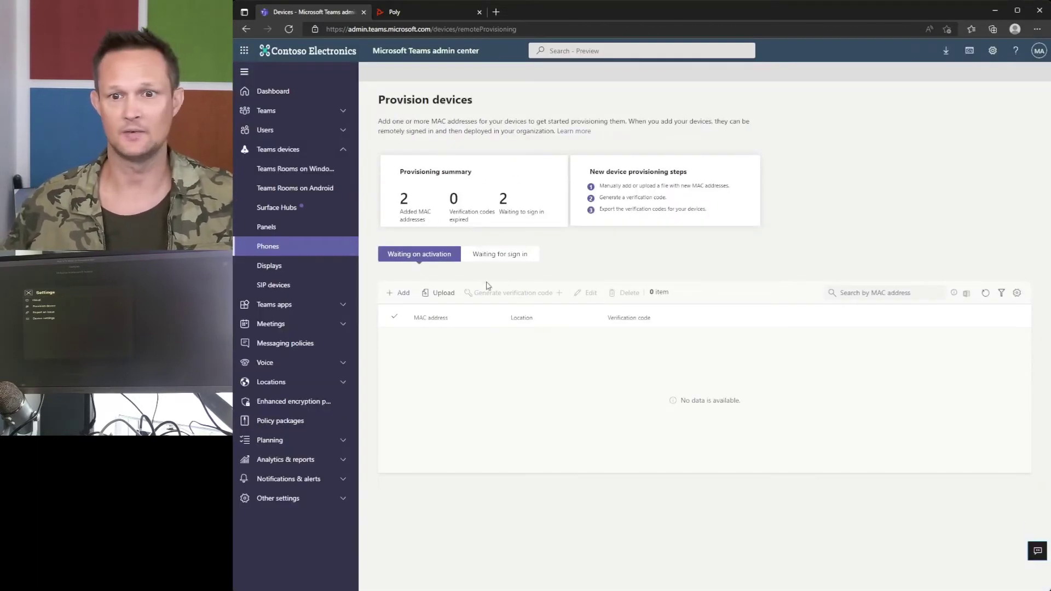
{"action": "left_click", "coordinate": [514, 262]}
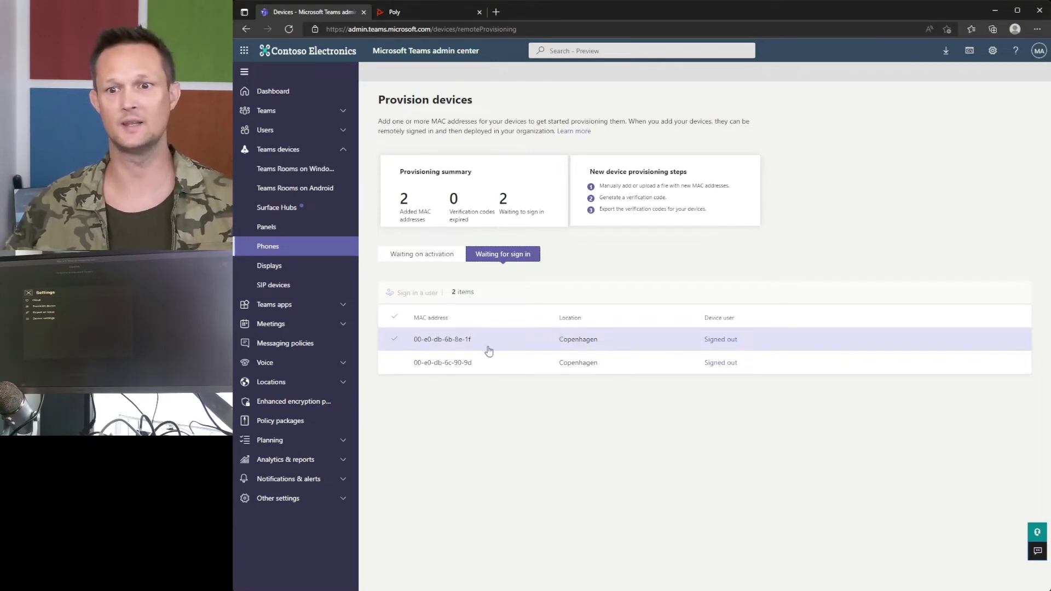
{"action": "left_click", "coordinate": [397, 338]}
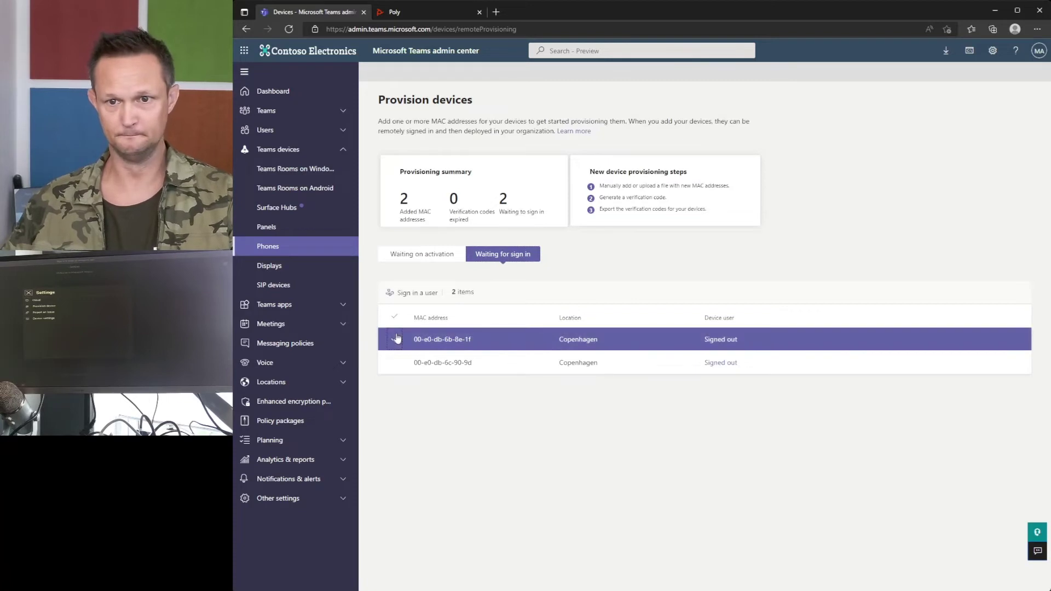
{"action": "left_click", "coordinate": [451, 340]}
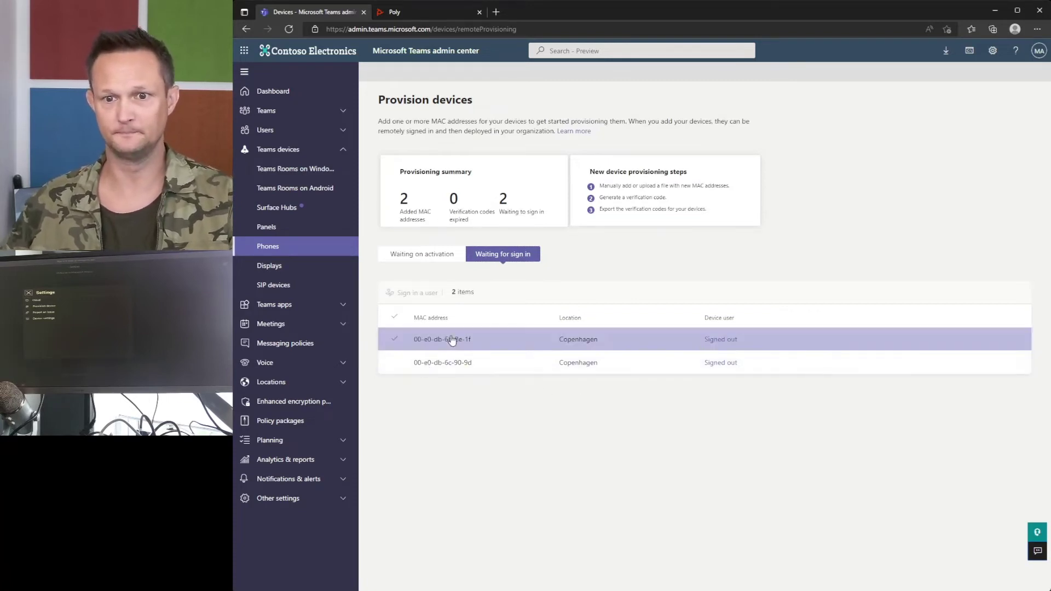
{"action": "left_click", "coordinate": [450, 343]}
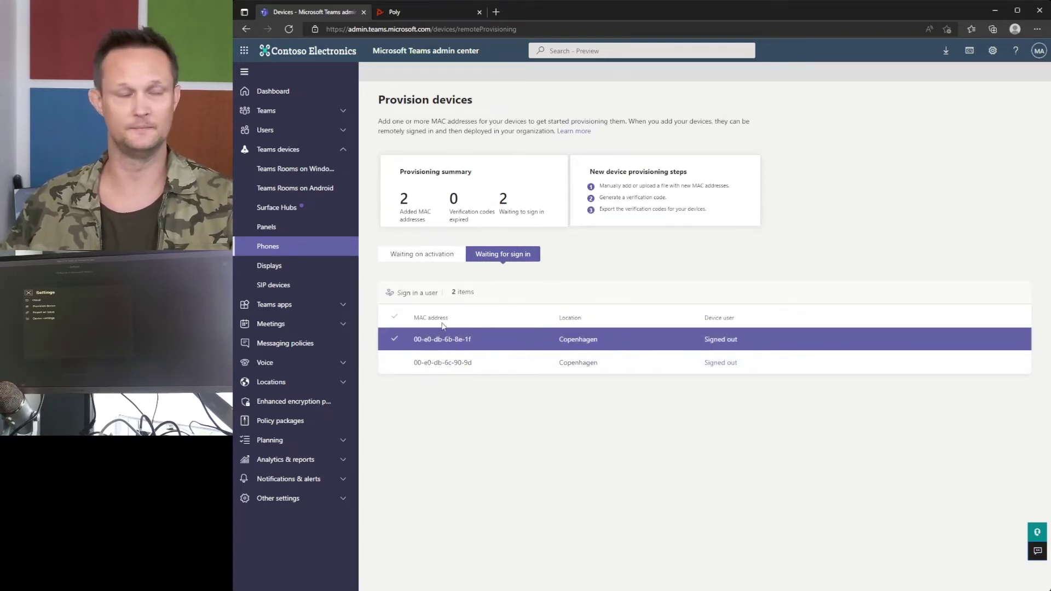
{"action": "left_click", "coordinate": [422, 295]}
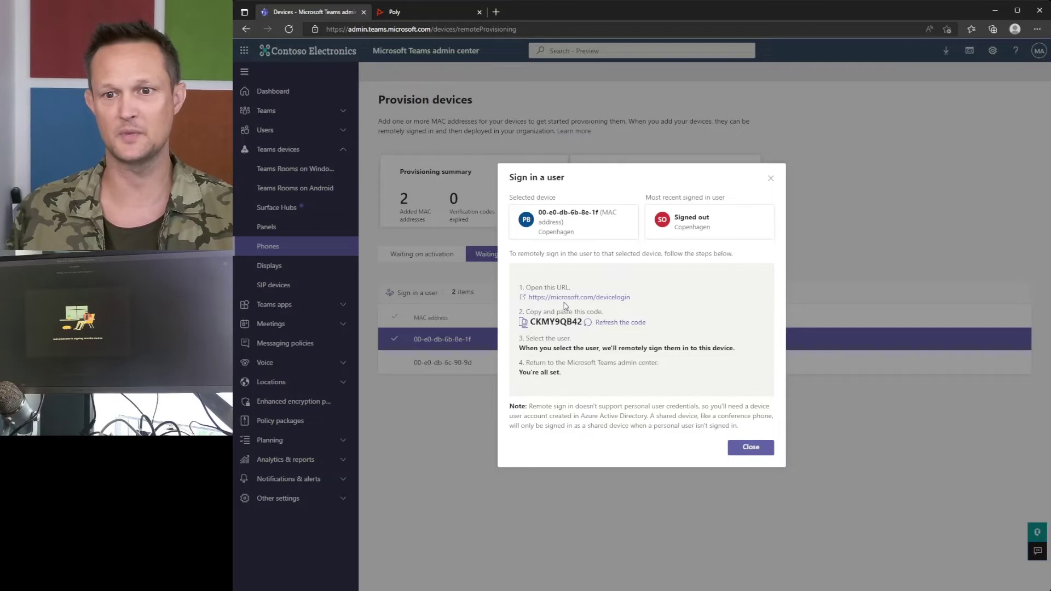
{"action": "left_click", "coordinate": [580, 302]}
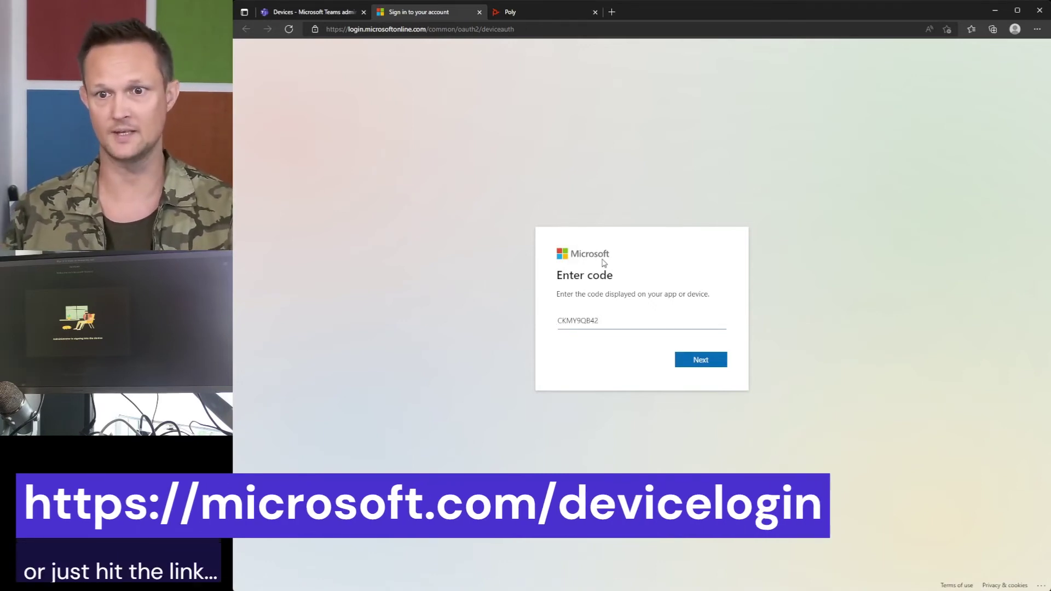
{"action": "key", "text": "Return"}
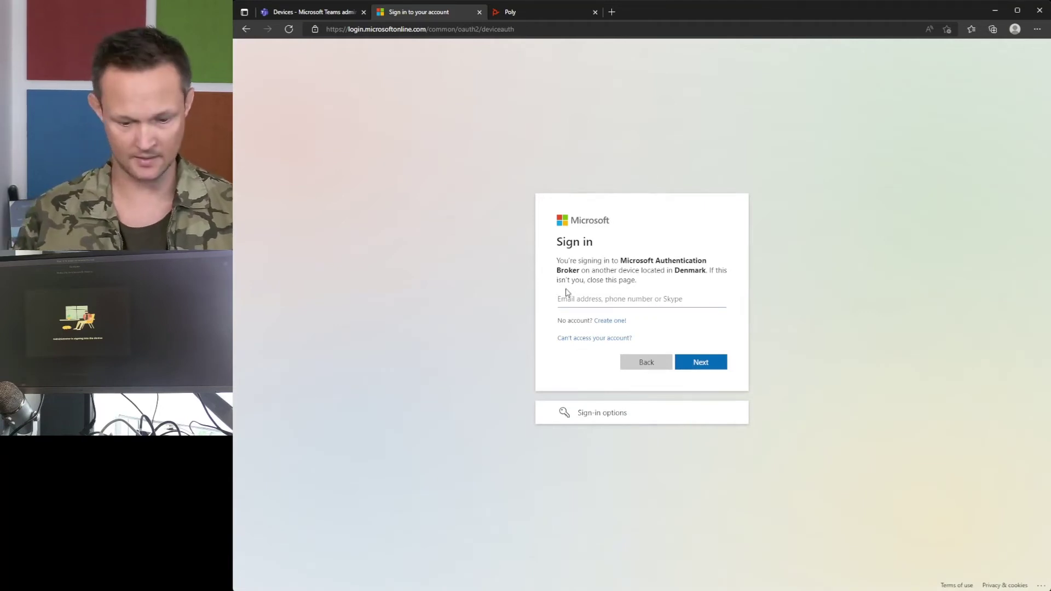
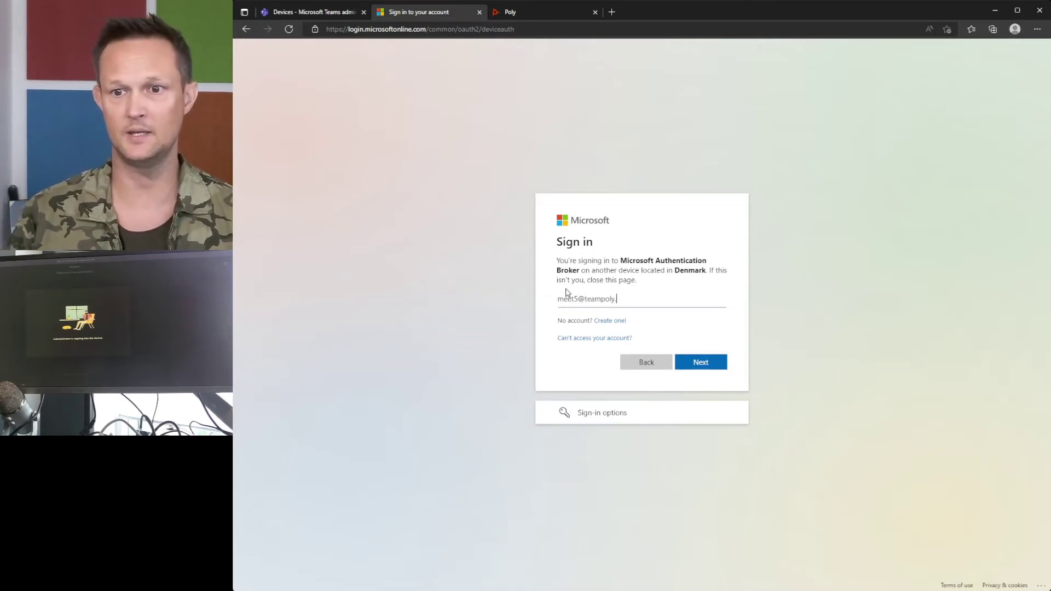
{"action": "key", "text": "Return"}
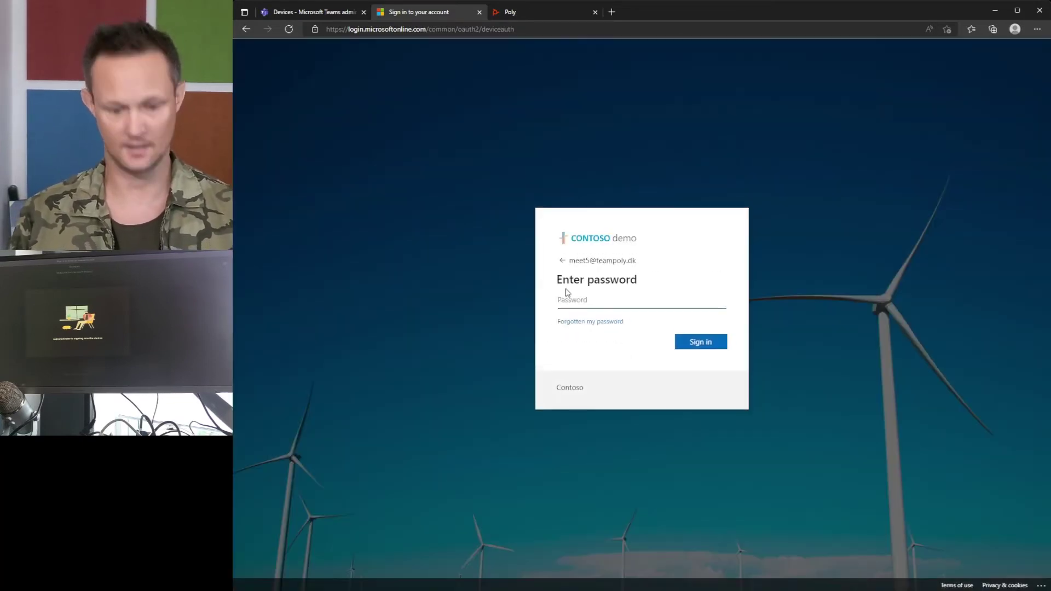
{"action": "type", "text": "••••"}
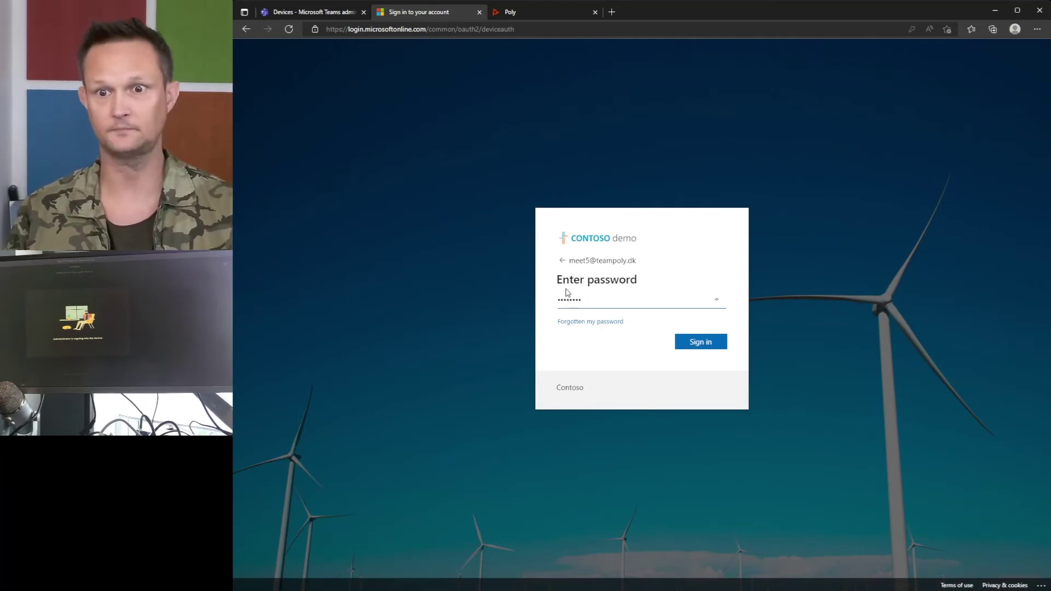
{"action": "key", "text": "Return"}
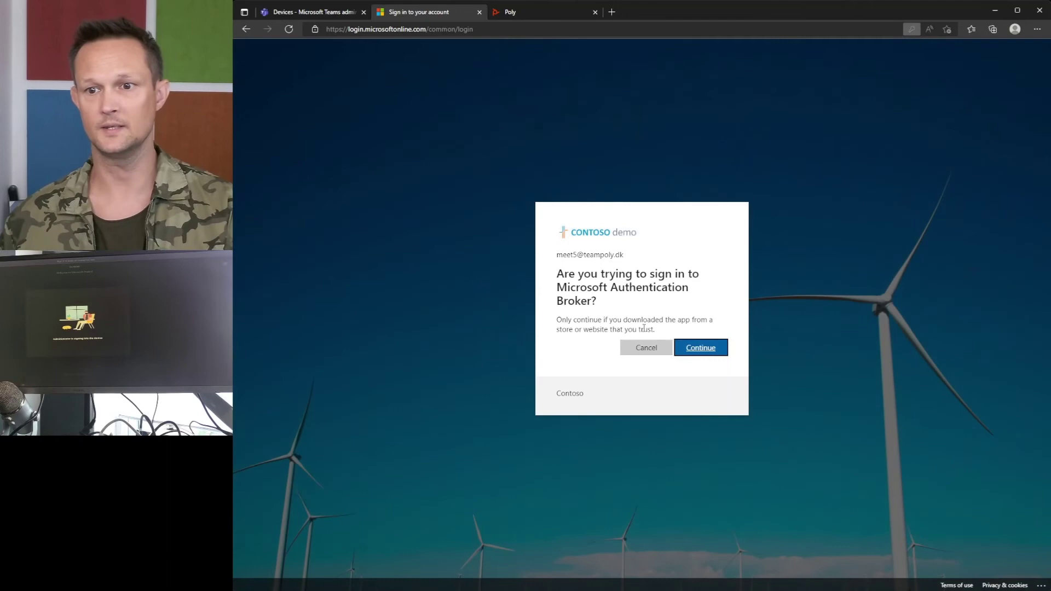
{"action": "left_click", "coordinate": [706, 355]}
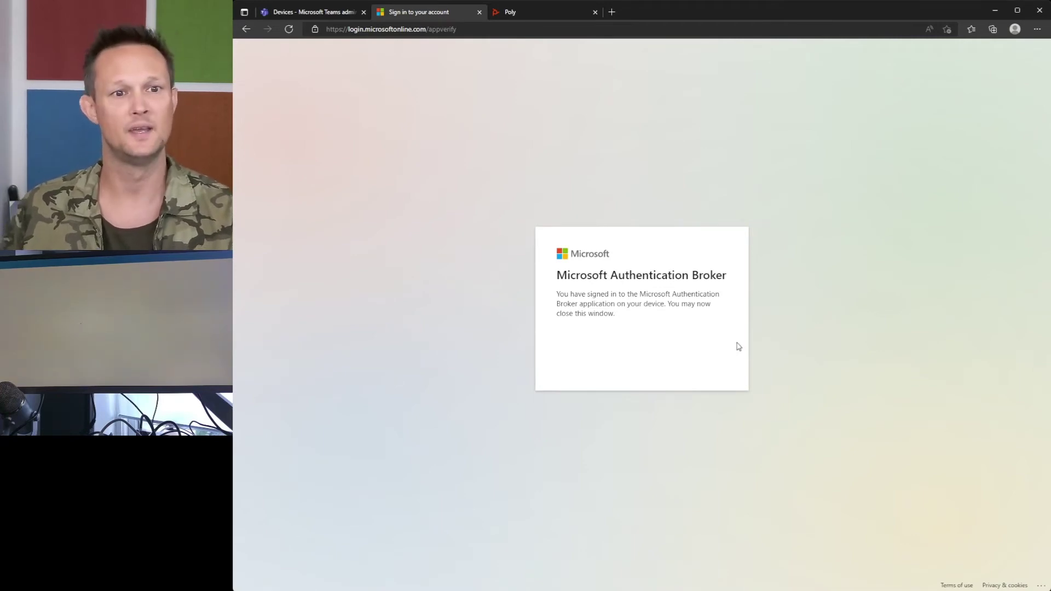
{"action": "left_click", "coordinate": [479, 12]}
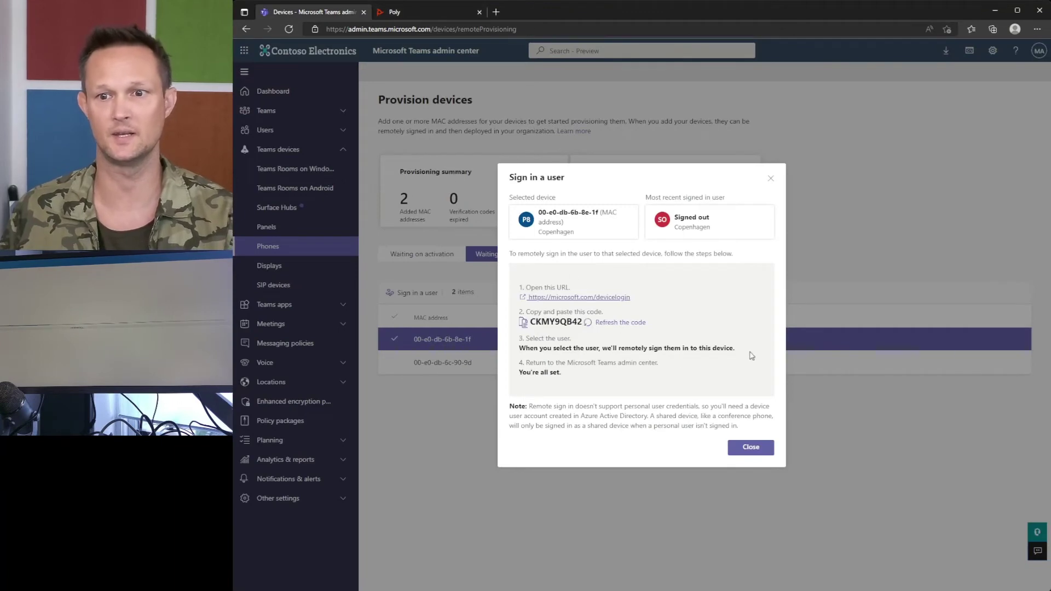
{"action": "left_click", "coordinate": [749, 447]}
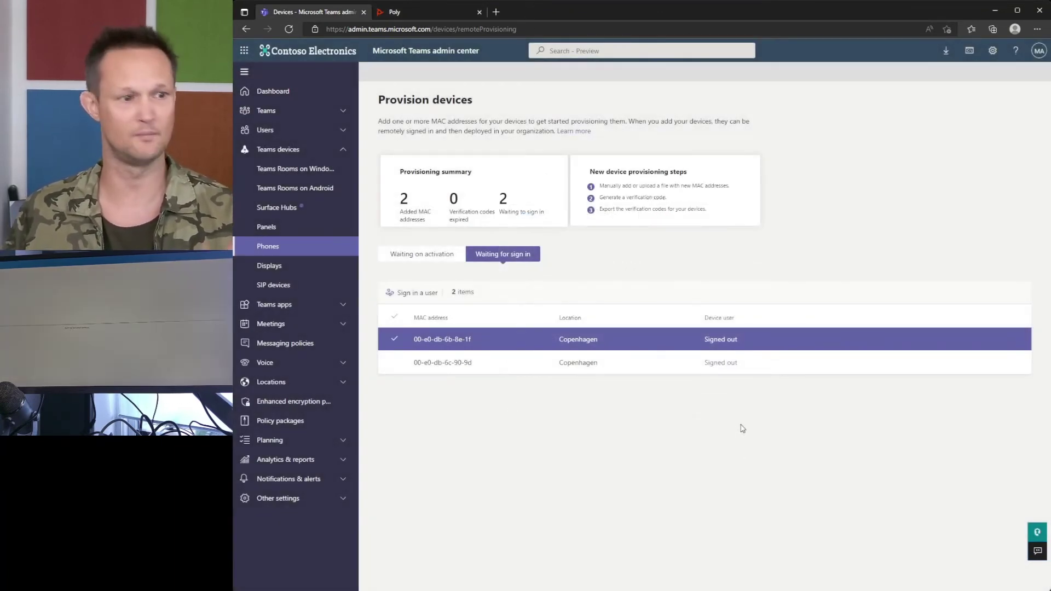
{"action": "left_click", "coordinate": [384, 366]}
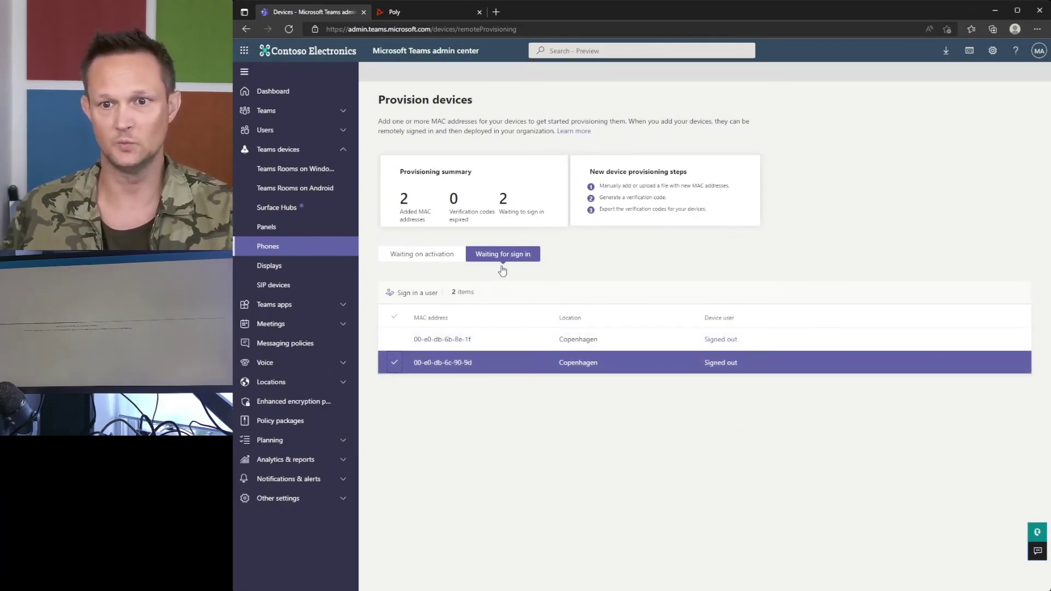
{"action": "left_click", "coordinate": [420, 294]}
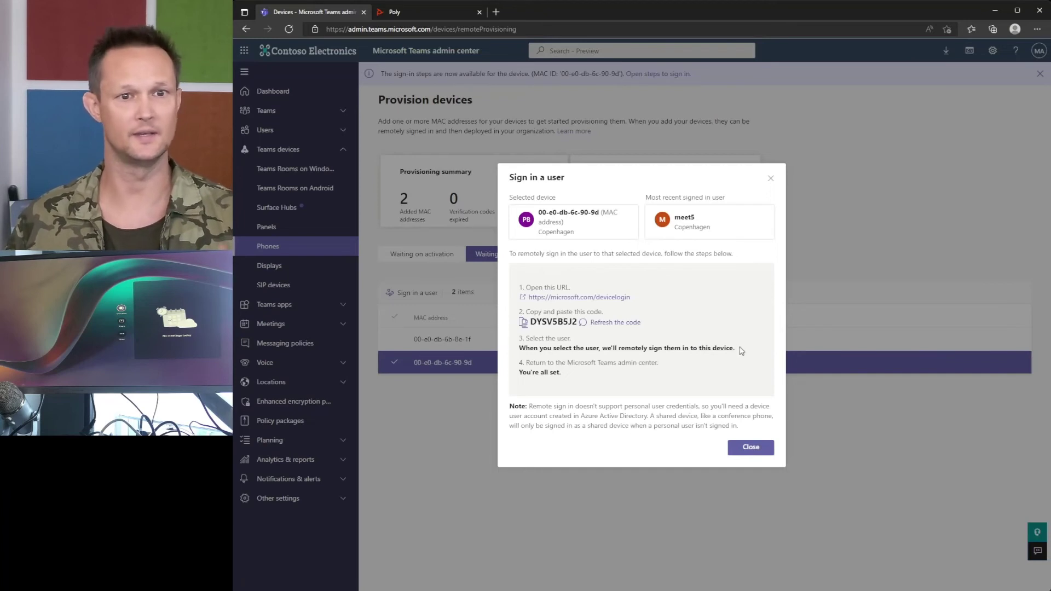
{"action": "left_click", "coordinate": [524, 325]}
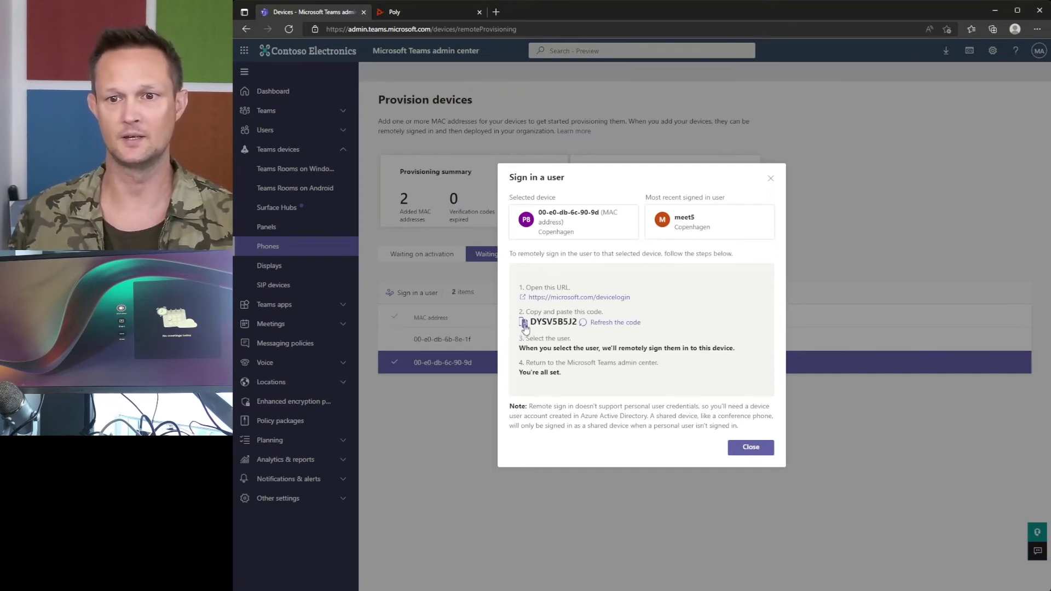
{"action": "left_click", "coordinate": [566, 299]}
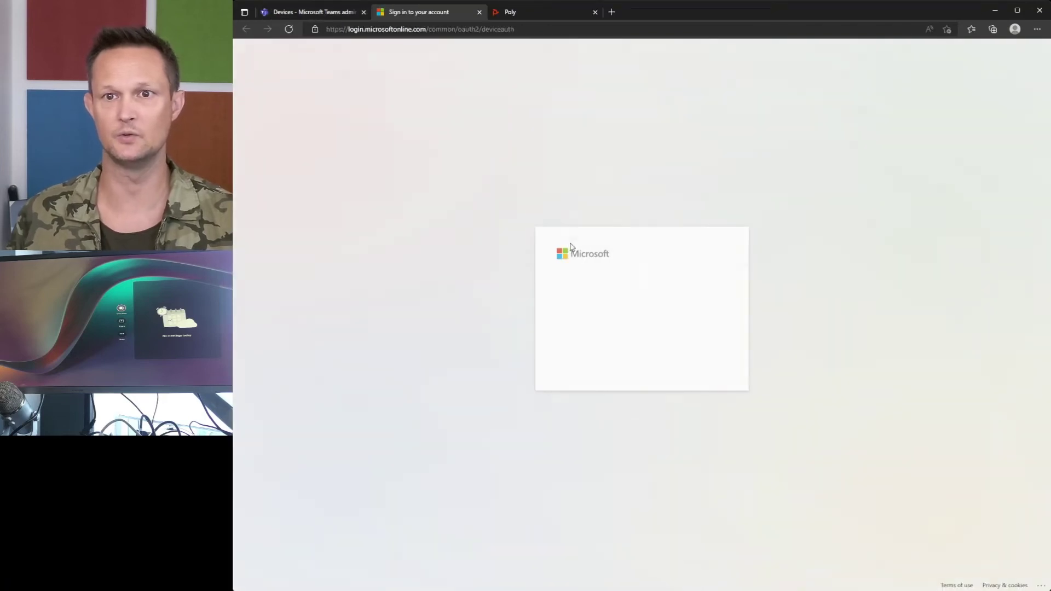
{"action": "key", "text": "ctrl+v"}
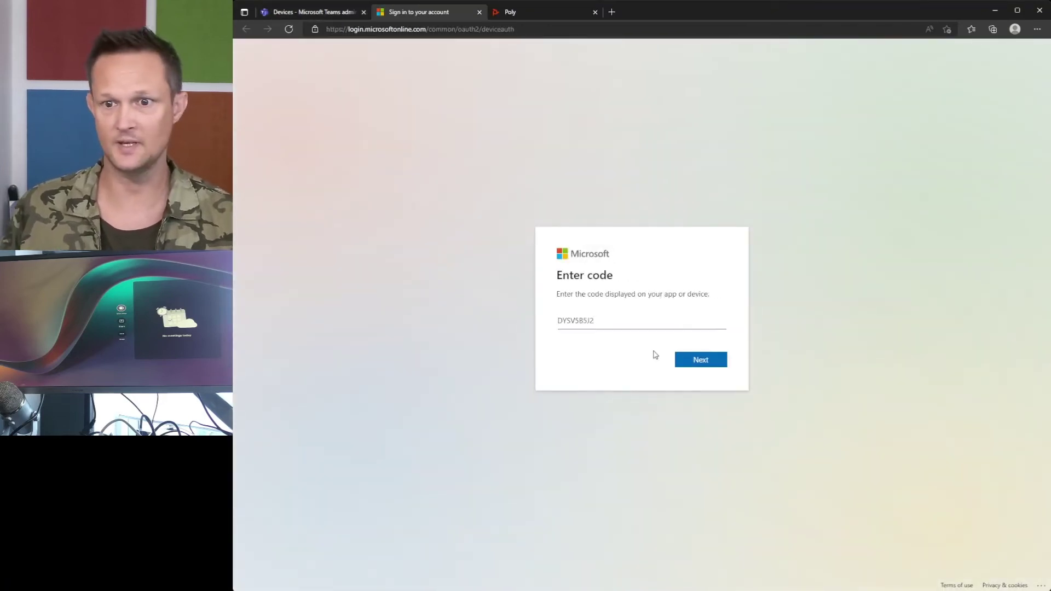
{"action": "left_click", "coordinate": [707, 360]}
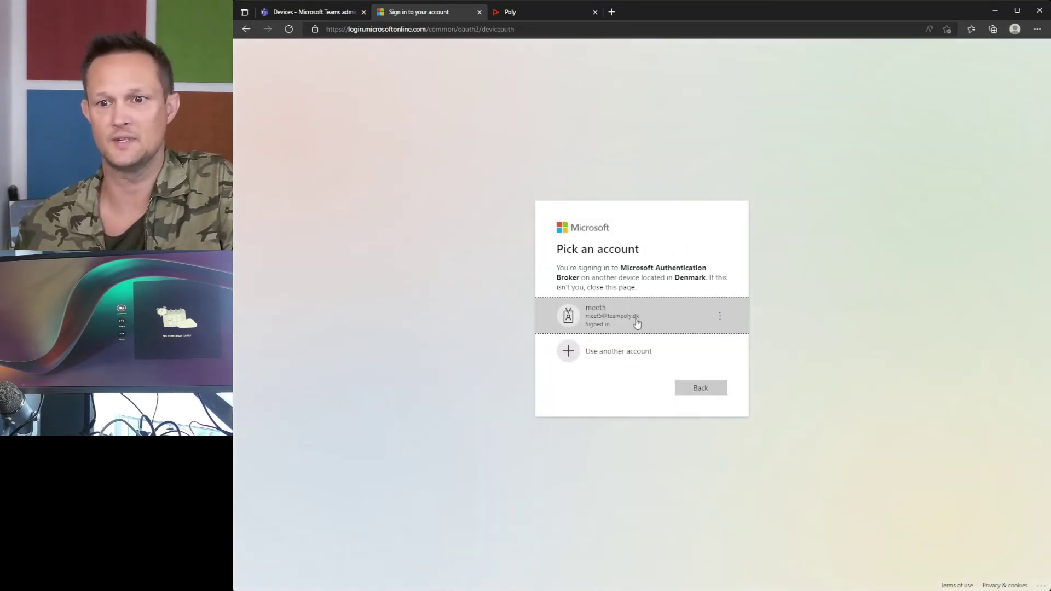
{"action": "left_click", "coordinate": [636, 324]}
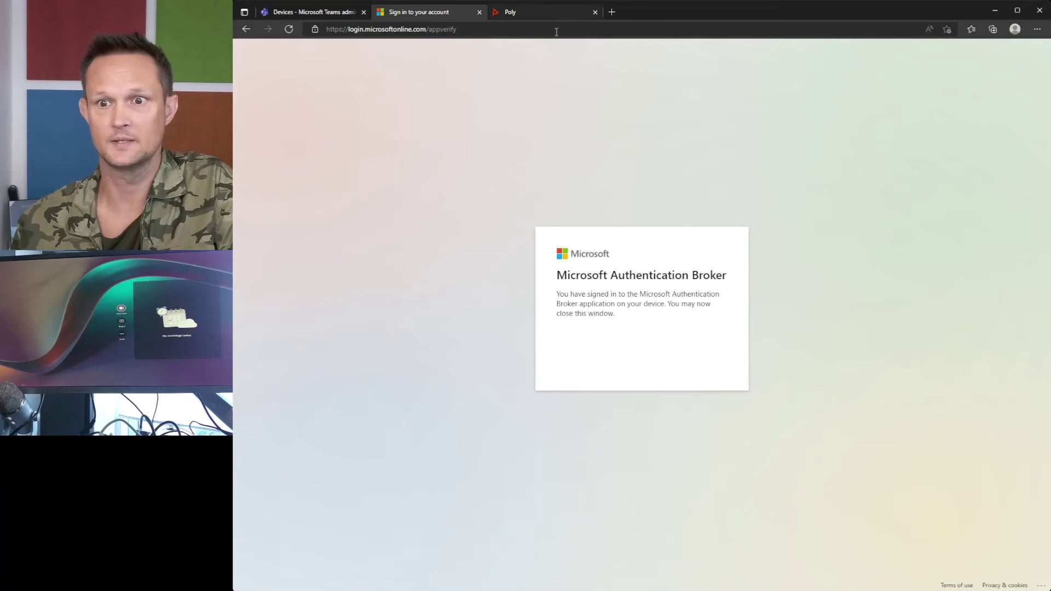
- Close the sign-in tab and dismiss the 'Sign in a user' remote sign-in instructions
{"action": "left_click", "coordinate": [480, 12]}
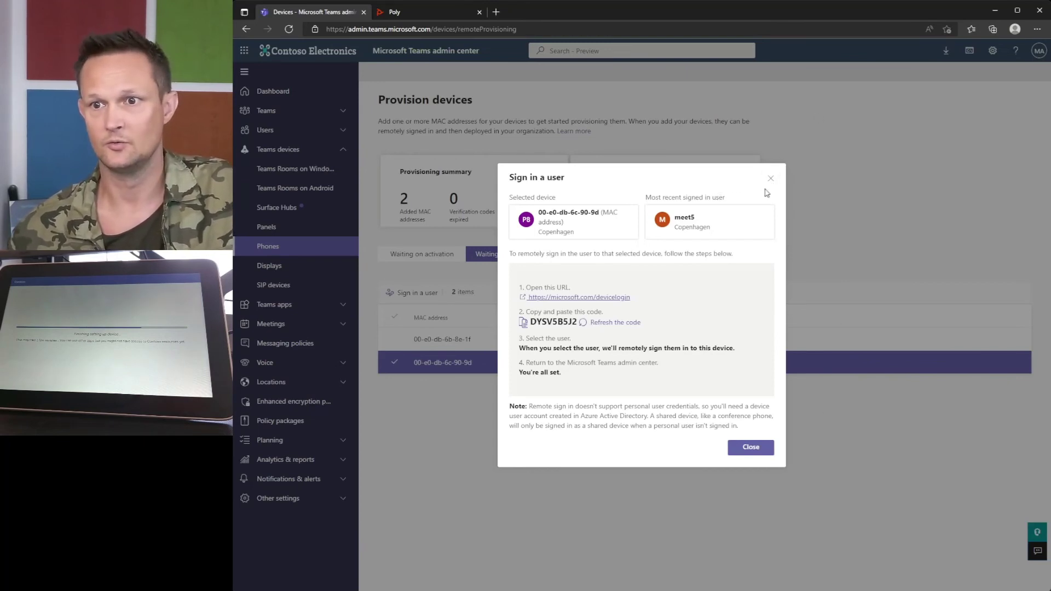
{"action": "left_click", "coordinate": [770, 179]}
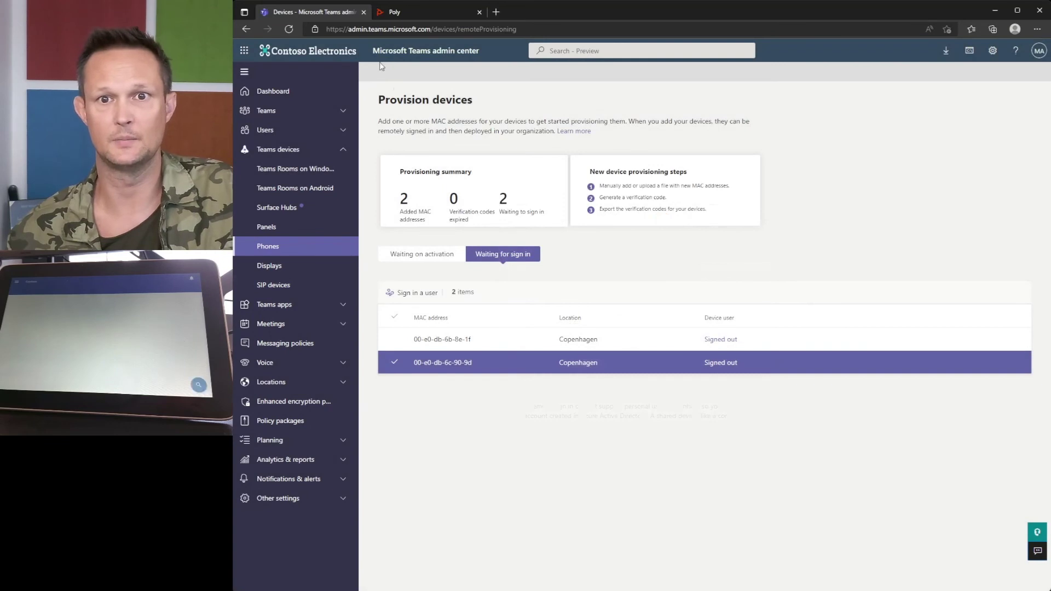
- Open the Teams Rooms on Android inventory and select the meet5 StudioX30 room
{"action": "left_click", "coordinate": [292, 189]}
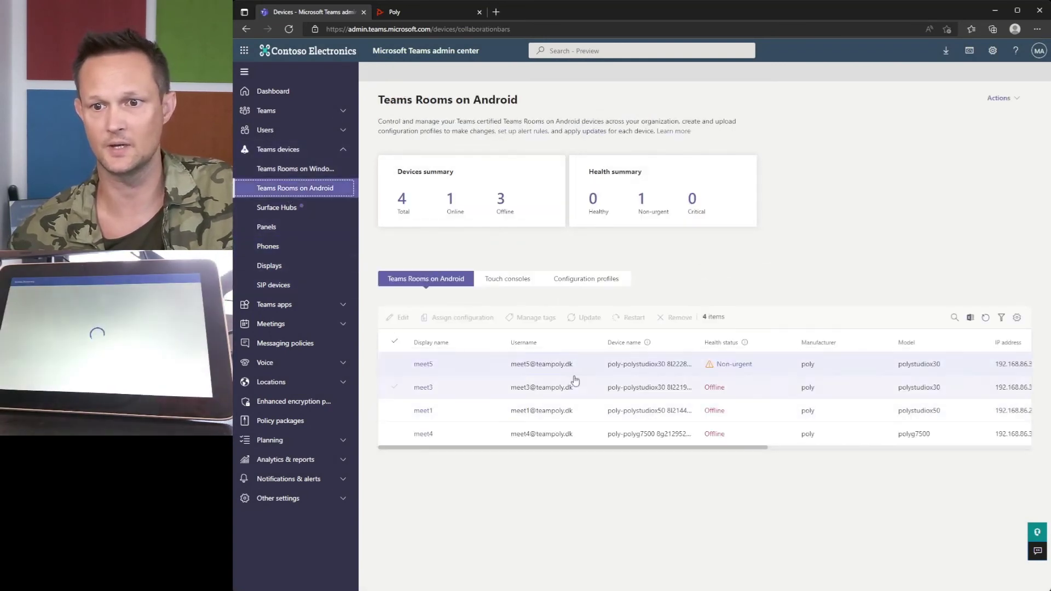
{"action": "left_click", "coordinate": [572, 370]}
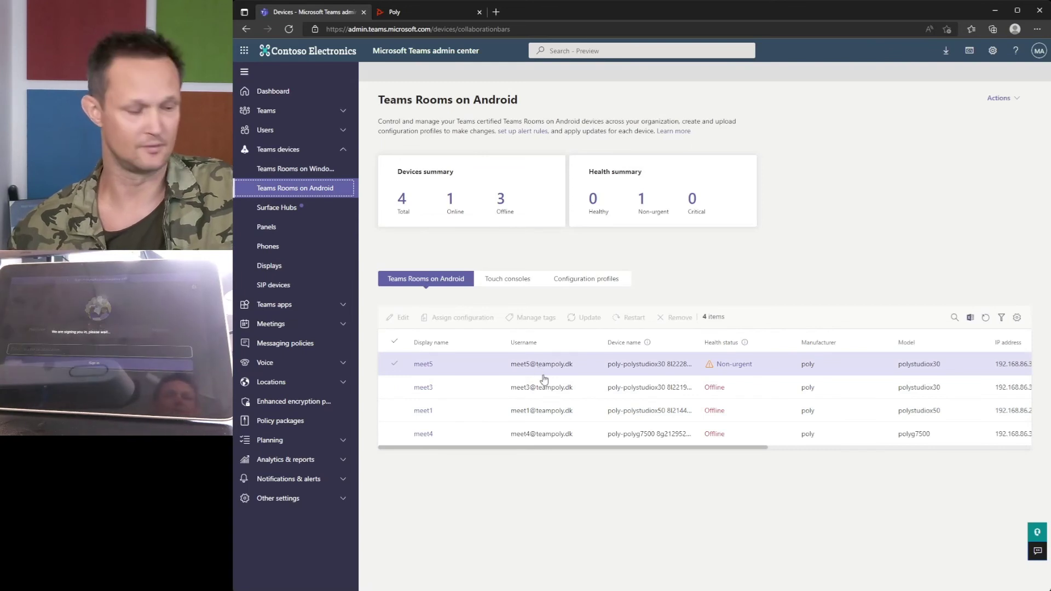